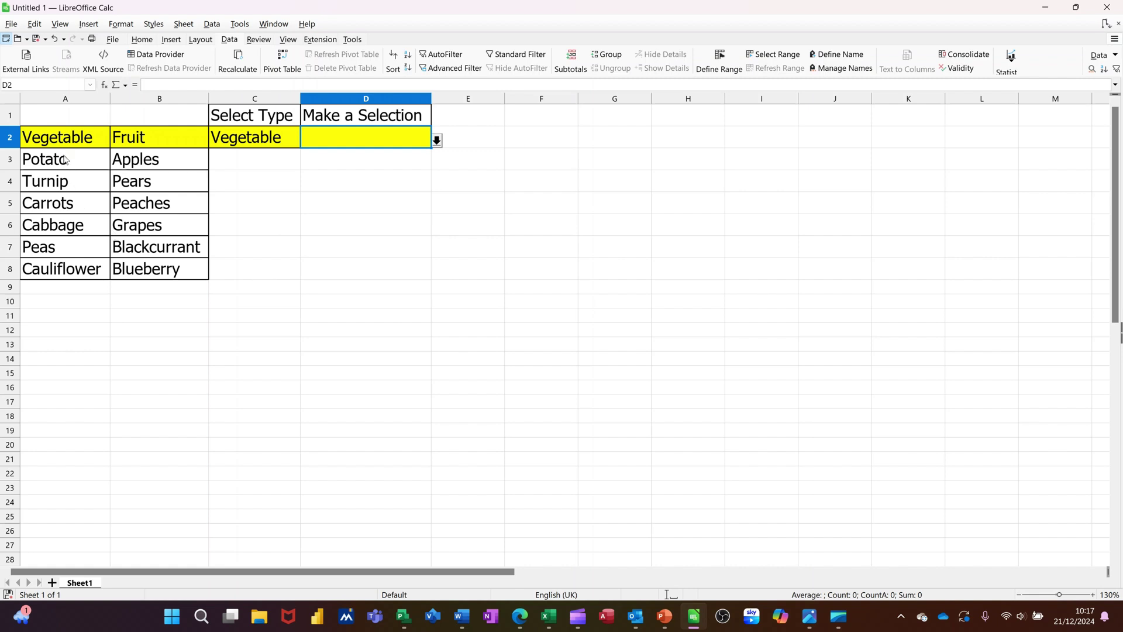
Step: Select the vegetable list, fruit list and category headings to show their range names
{"action": "left_click_drag", "start_coordinate": [64, 160], "coordinate": [65, 267]}
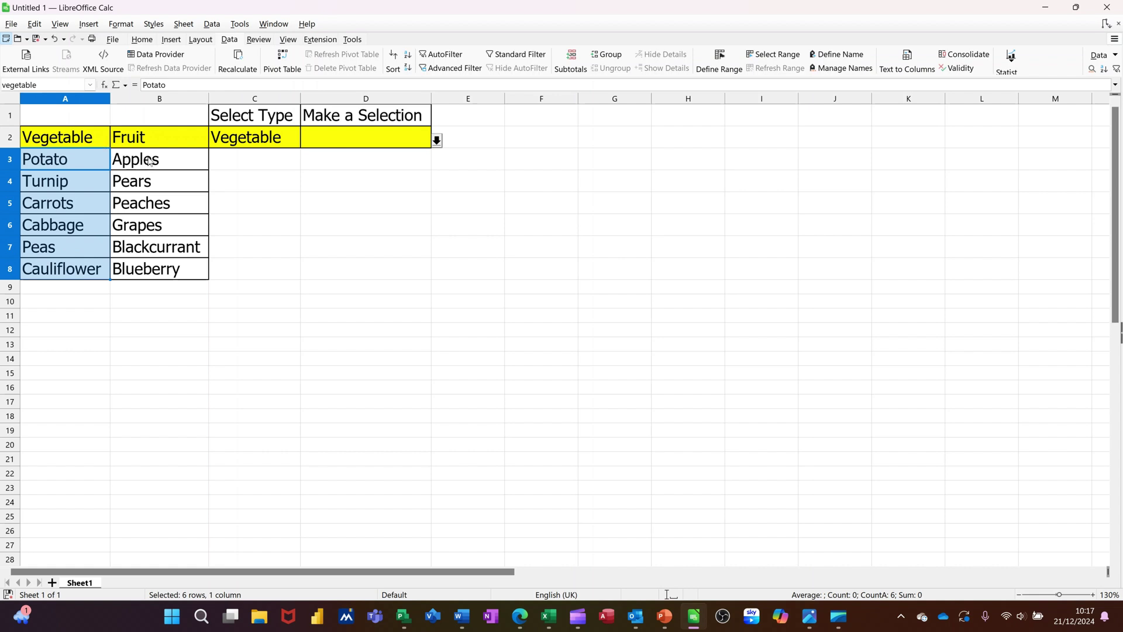
{"action": "left_click_drag", "start_coordinate": [149, 162], "coordinate": [151, 266]}
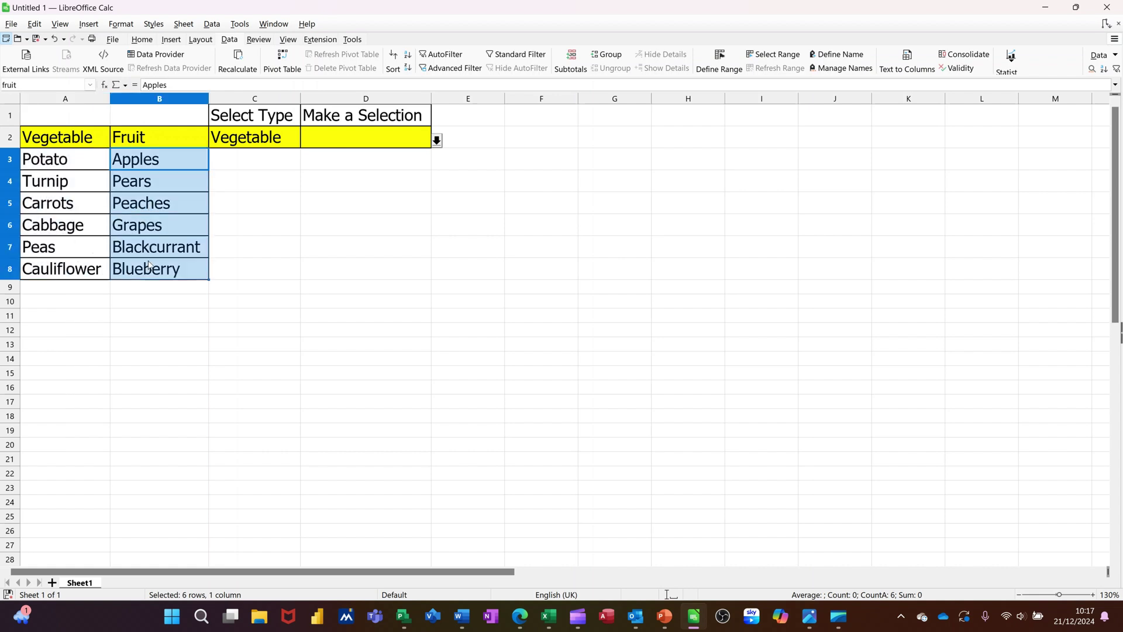
{"action": "left_click", "coordinate": [56, 141]}
{"action": "left_click_drag", "start_coordinate": [113, 142], "coordinate": [117, 143]}
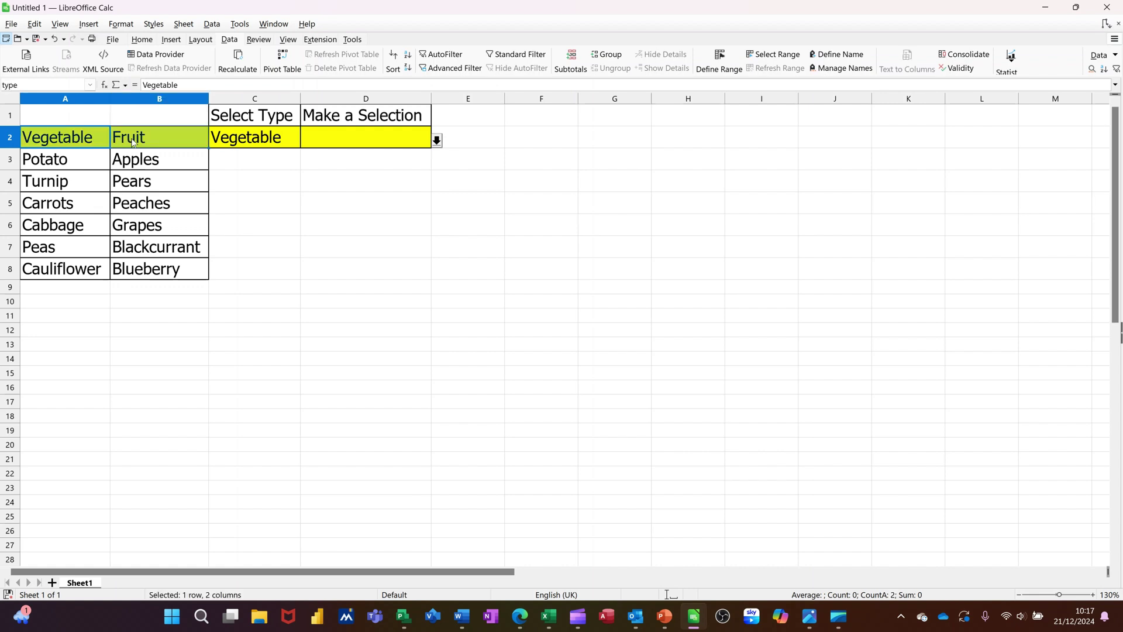
Step: Choose Fruit from C2's drop-down and review its validity settings
{"action": "left_click", "coordinate": [281, 145]}
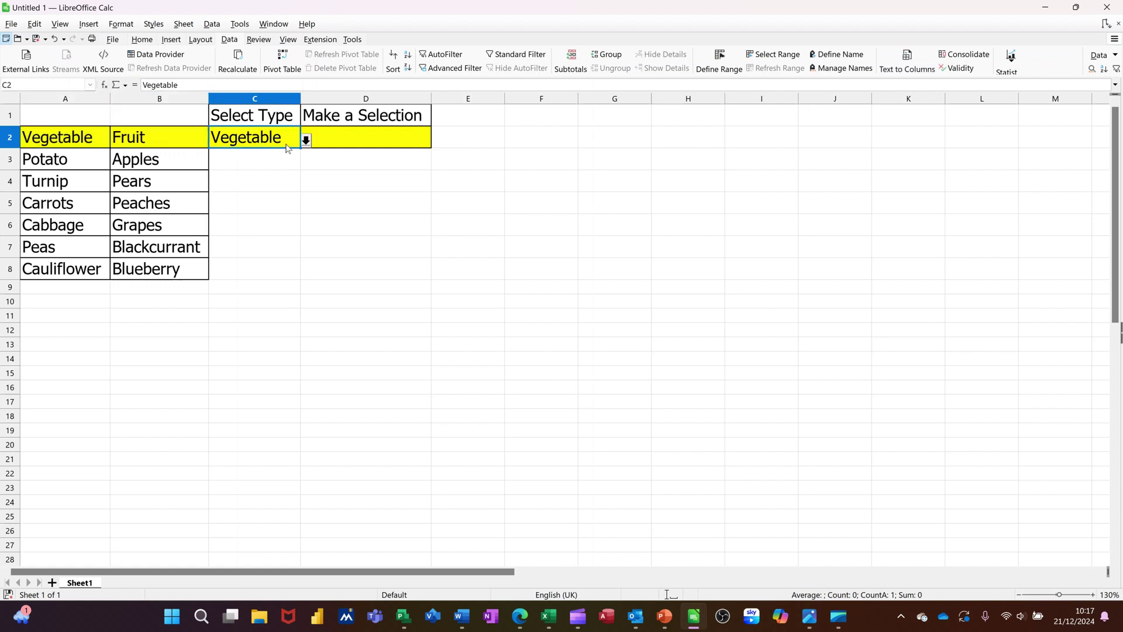
{"action": "left_click", "coordinate": [306, 142]}
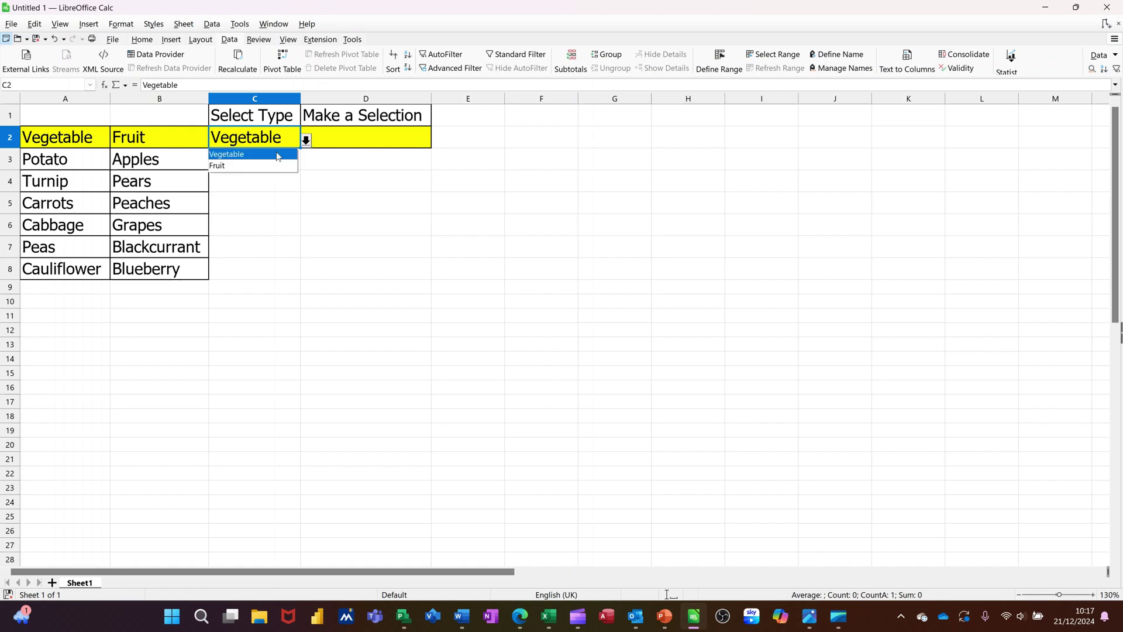
{"action": "left_click", "coordinate": [228, 166]}
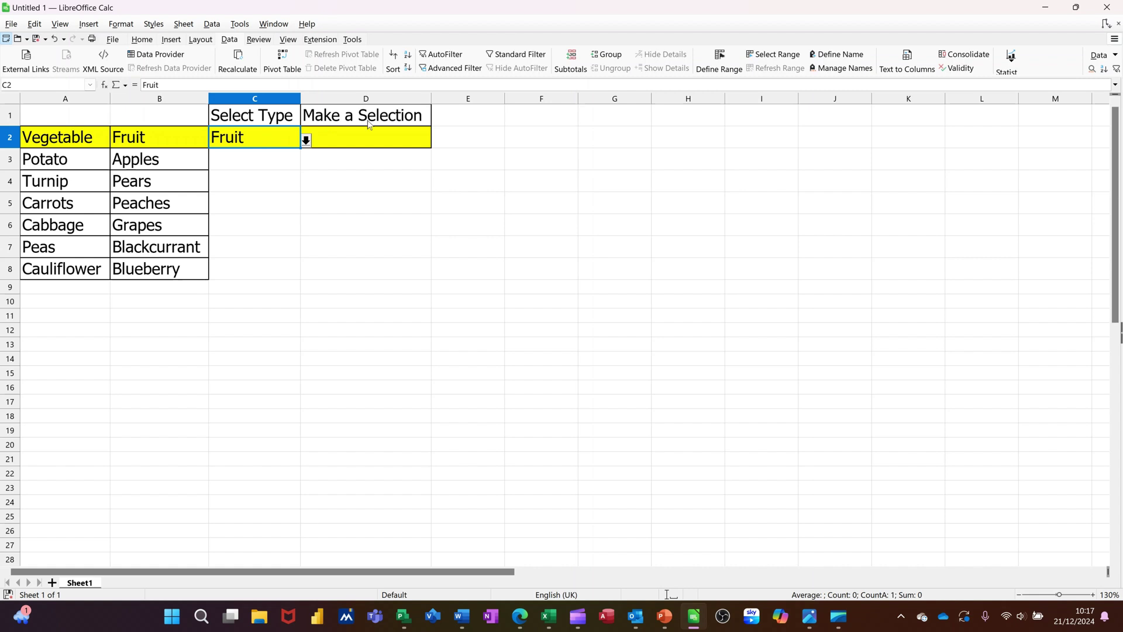
{"action": "left_click", "coordinate": [960, 68]}
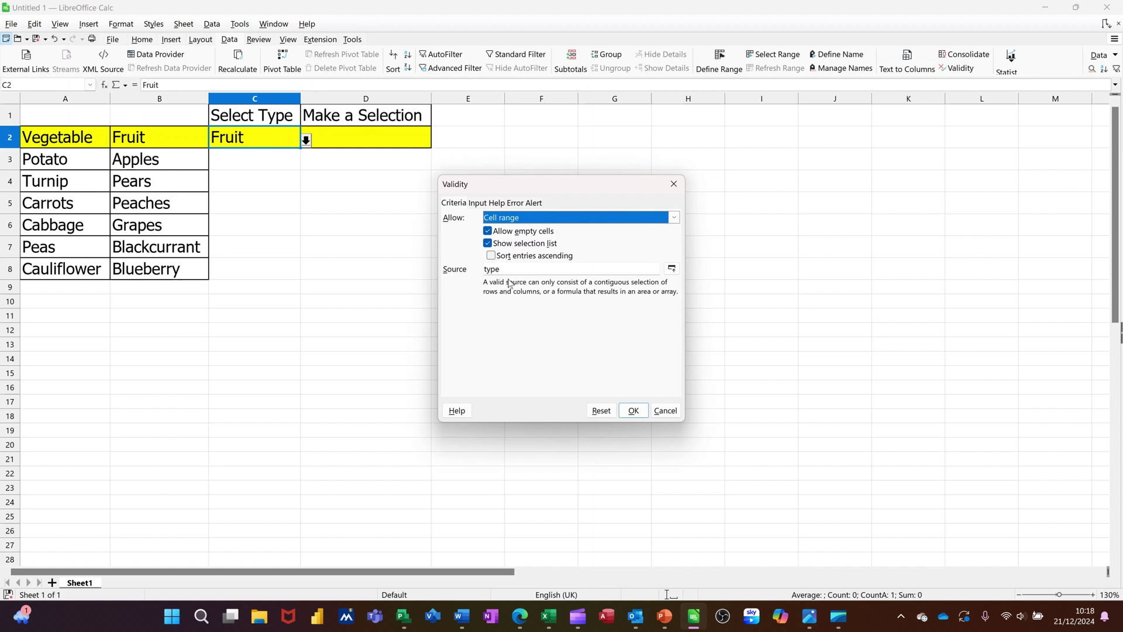
{"action": "left_click", "coordinate": [634, 412]}
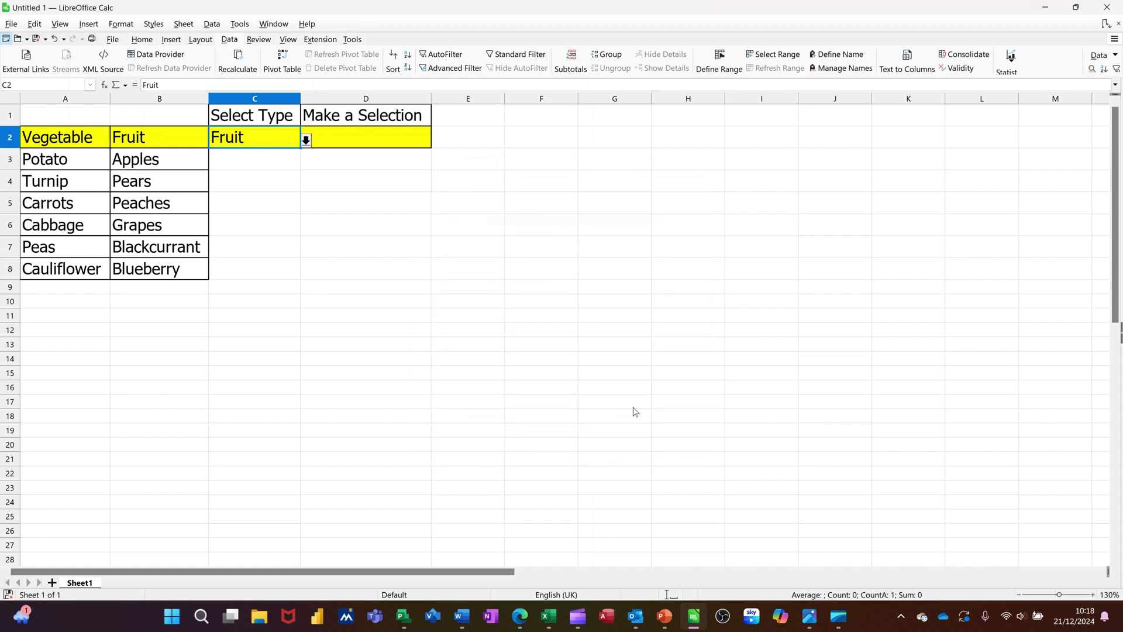
Step: Check the fruit choices in D2's drop-down without picking one
{"action": "left_click", "coordinate": [355, 138]}
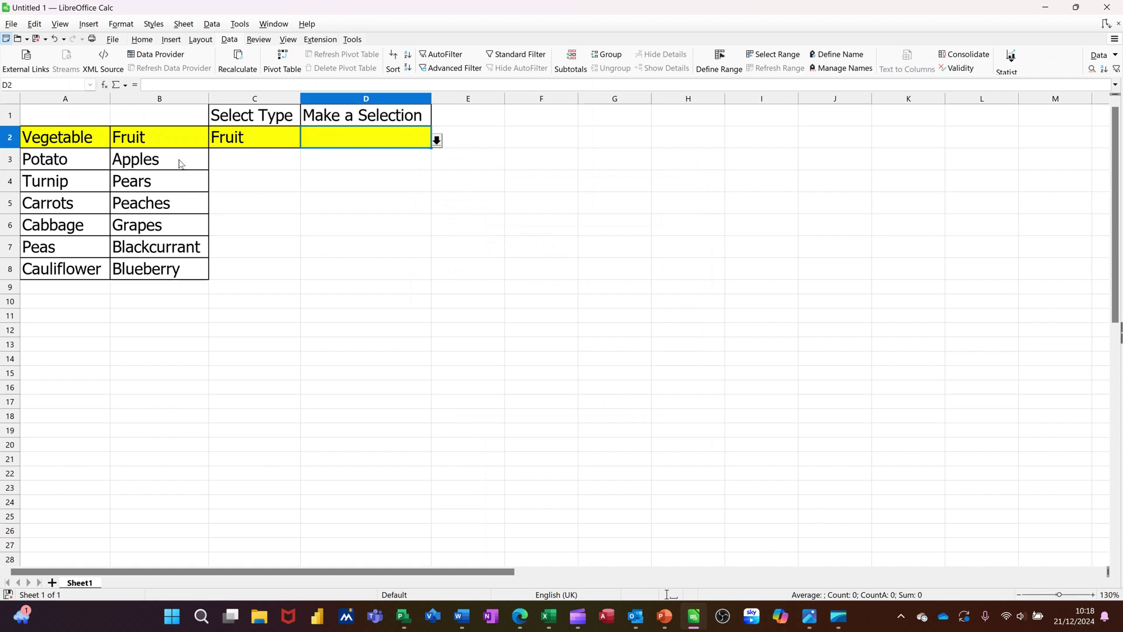
{"action": "left_click", "coordinate": [437, 141]}
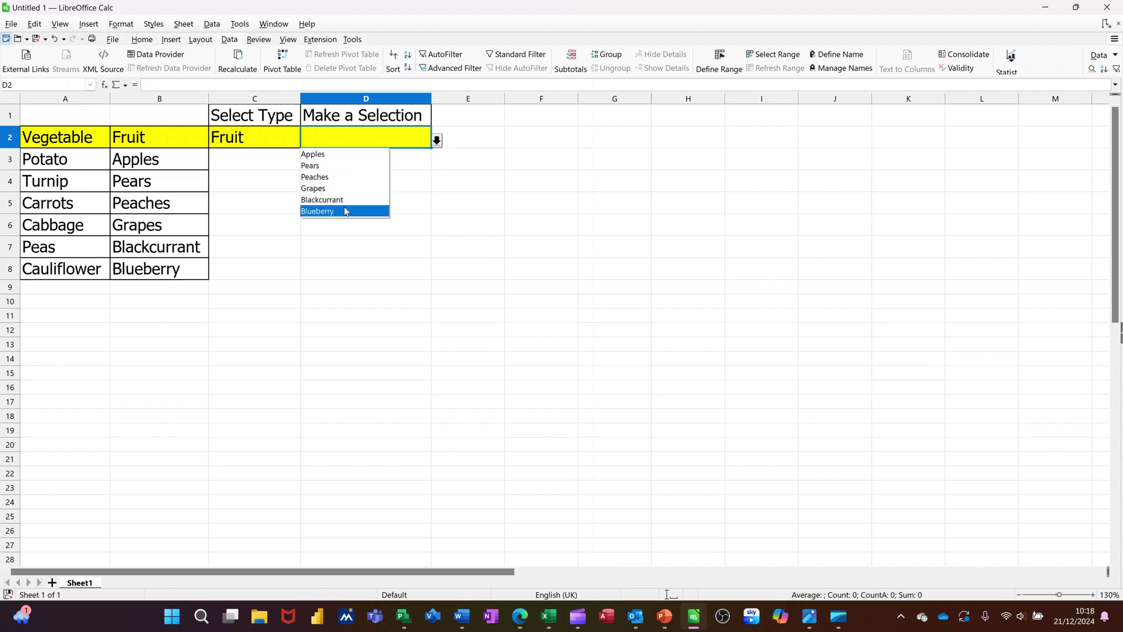
{"action": "key", "text": "Escape"}
Step: Set C2 to Vegetable and reopen D2's list to see the vegetables
{"action": "left_click", "coordinate": [266, 145]}
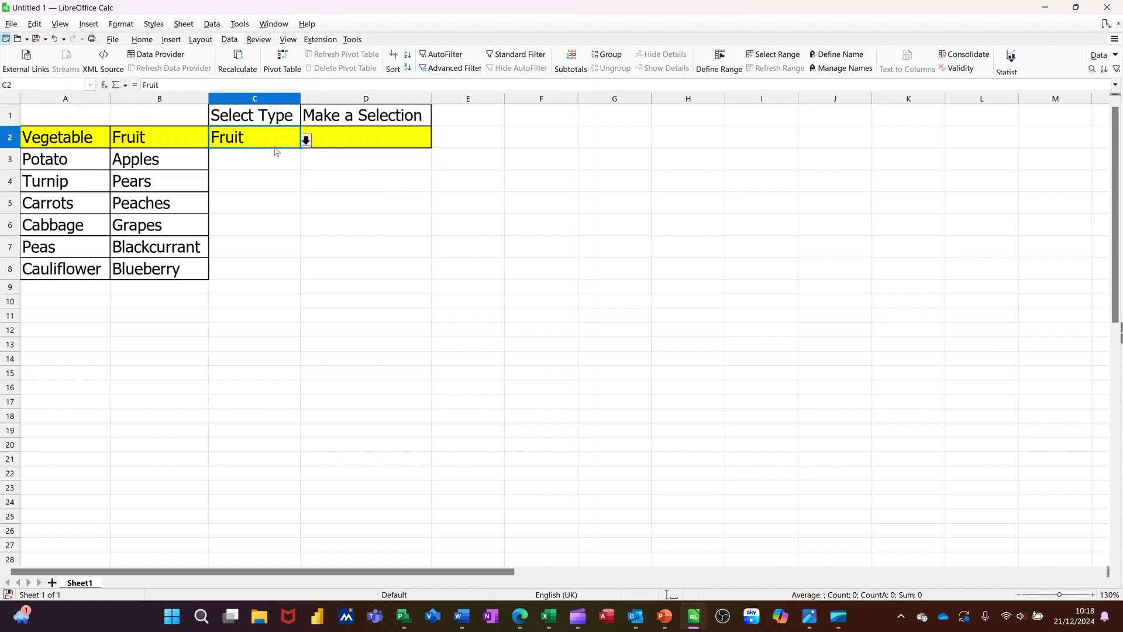
{"action": "left_click", "coordinate": [306, 141]}
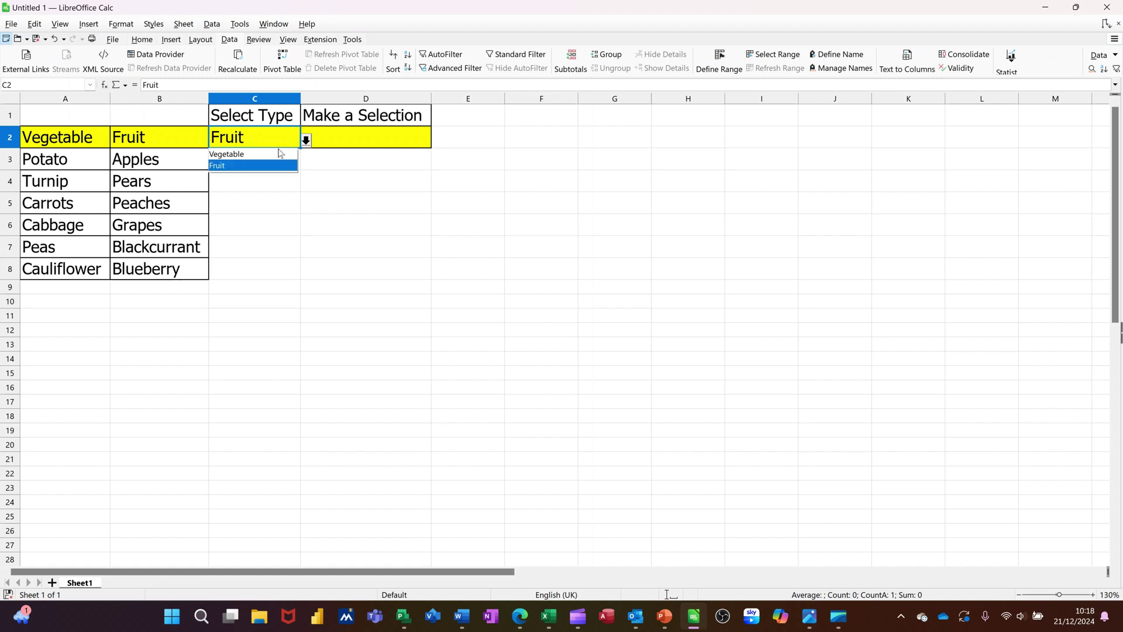
{"action": "left_click", "coordinate": [275, 151]}
{"action": "left_click", "coordinate": [385, 143]}
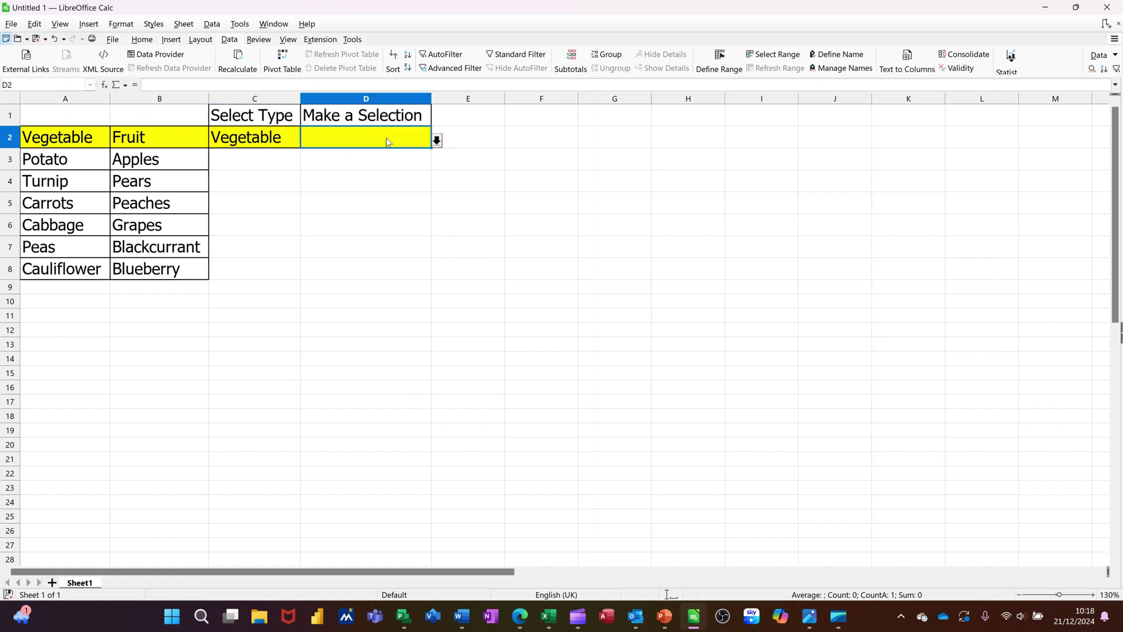
{"action": "left_click", "coordinate": [437, 141]}
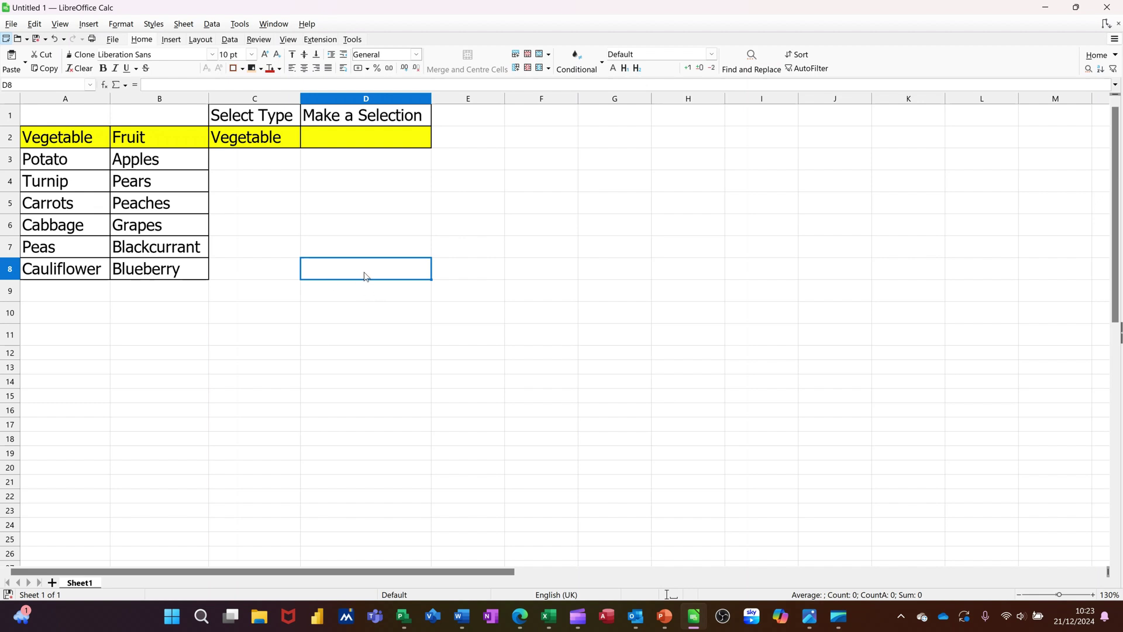
Step: Fill cells E8 and F8 with a light orange background
{"action": "left_click", "coordinate": [468, 276]}
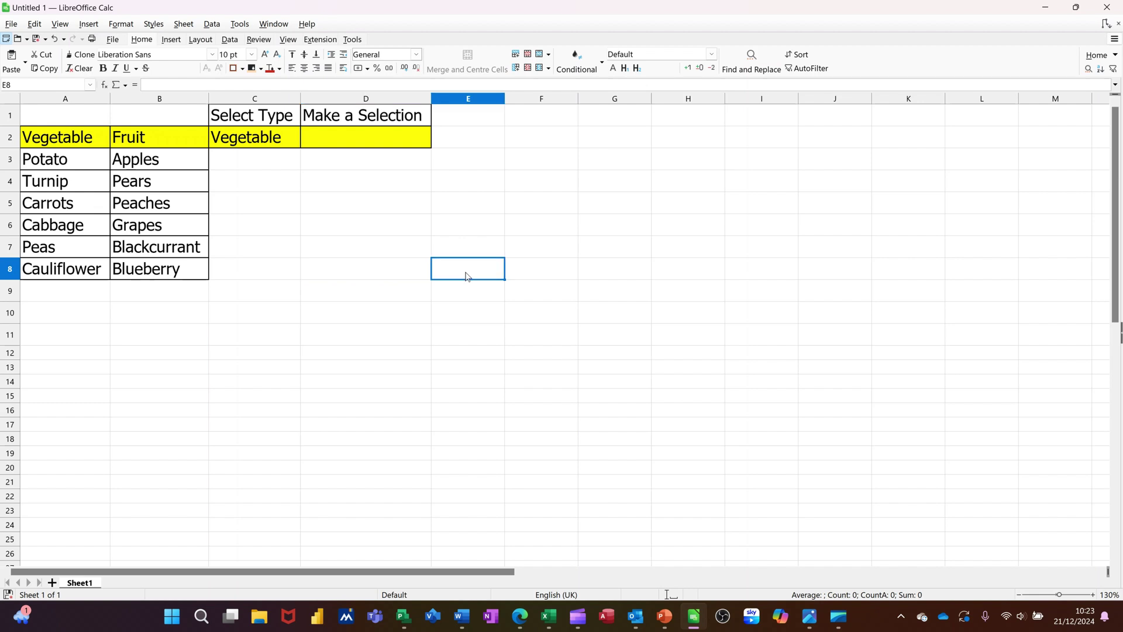
{"action": "left_click", "coordinate": [252, 72]}
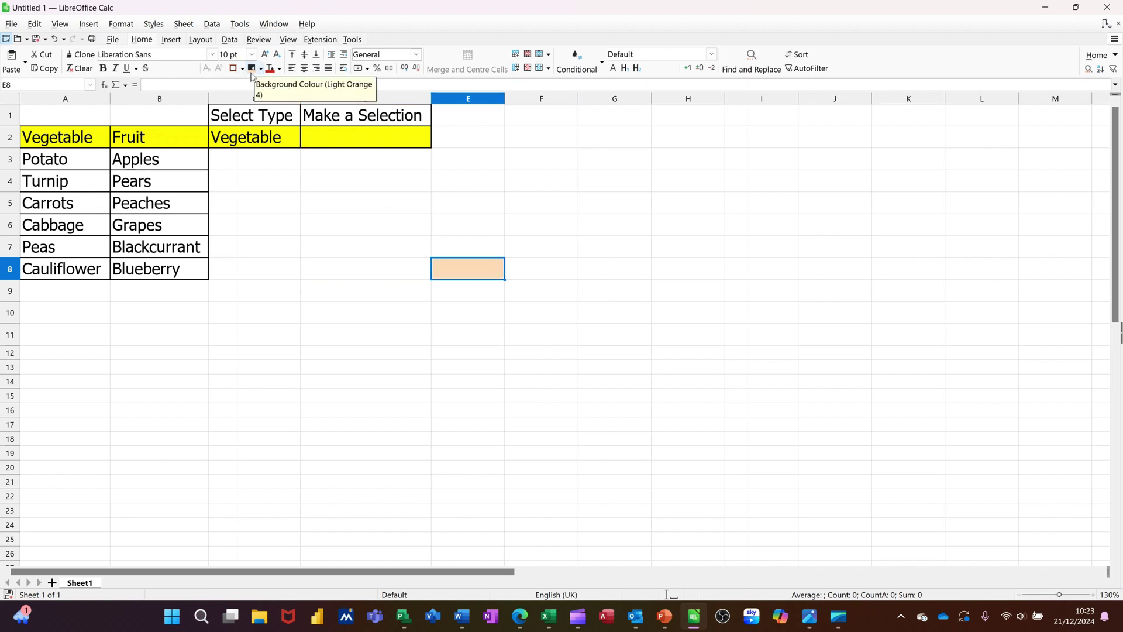
{"action": "left_click", "coordinate": [521, 274]}
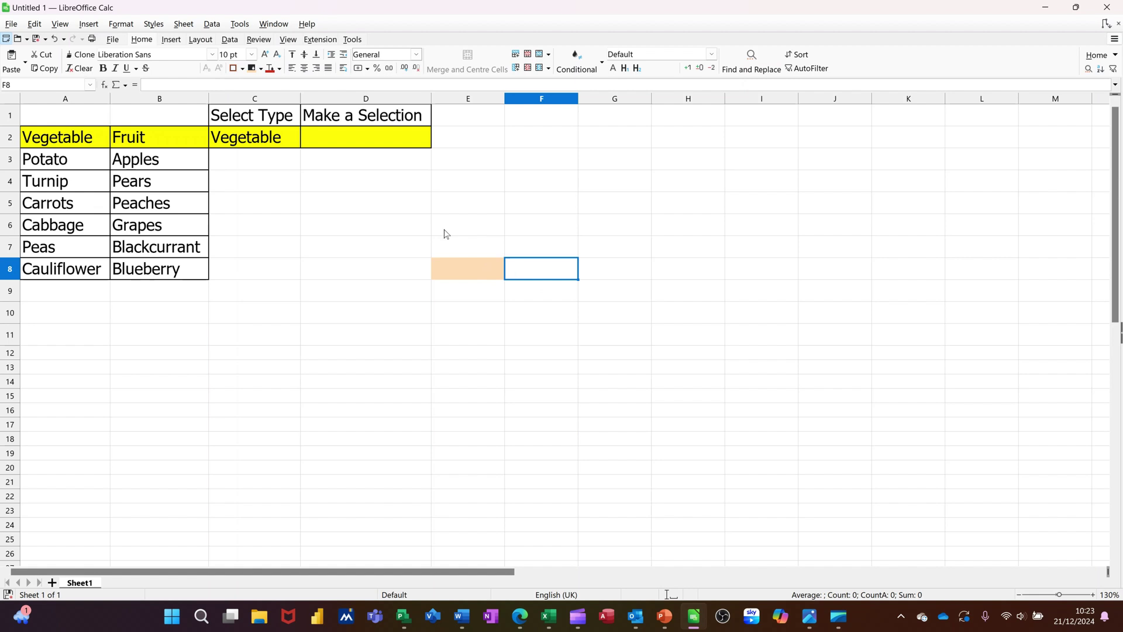
{"action": "left_click", "coordinate": [252, 72]}
{"action": "left_click", "coordinate": [458, 273]}
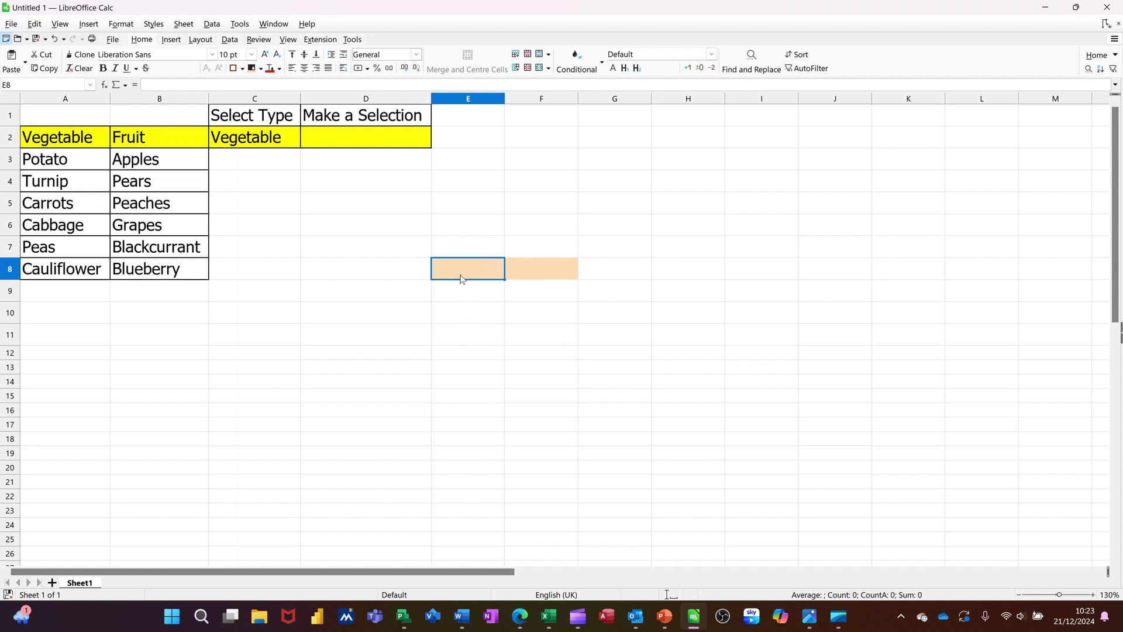
{"action": "left_click", "coordinate": [530, 276]}
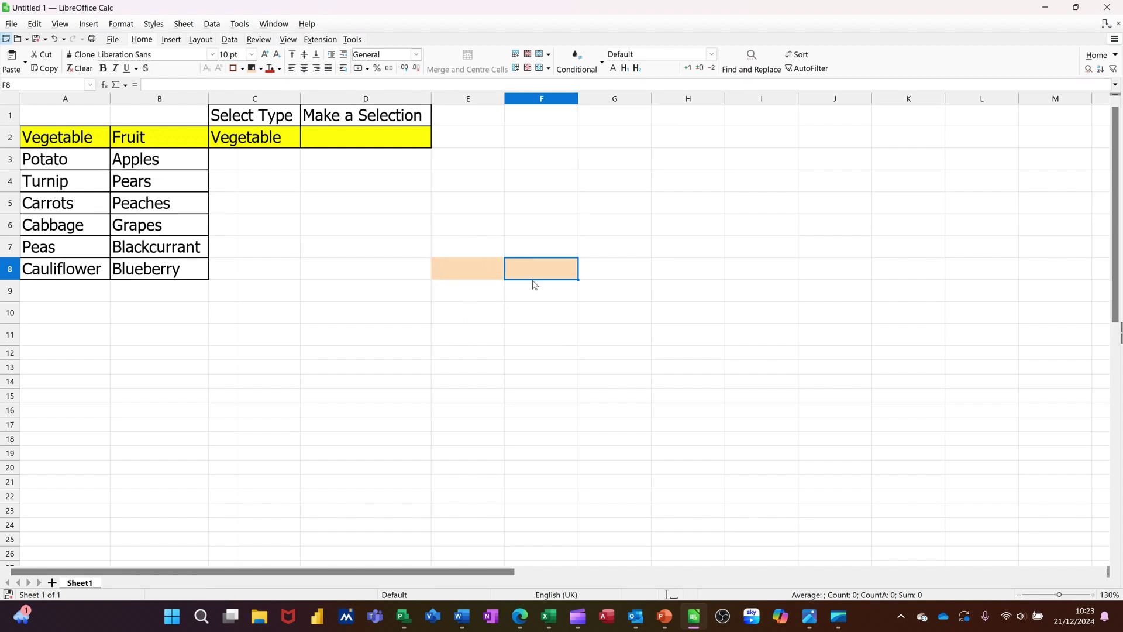
{"action": "left_click", "coordinate": [471, 273]}
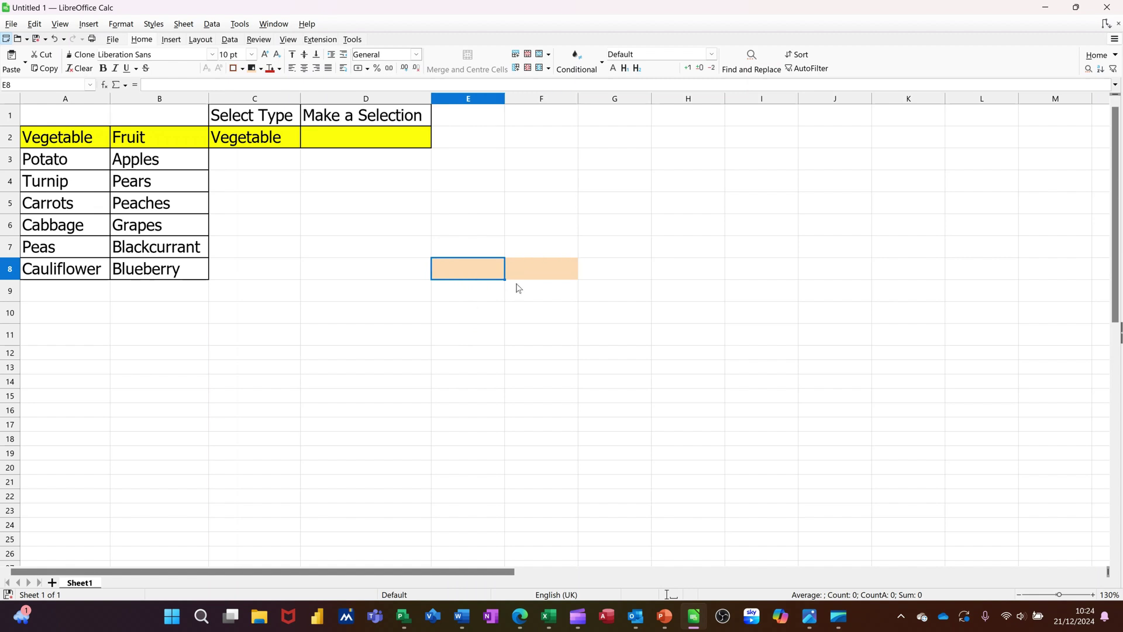
Step: Enter the headings Course in E8 and Location in F8
{"action": "type", "text": "C"}
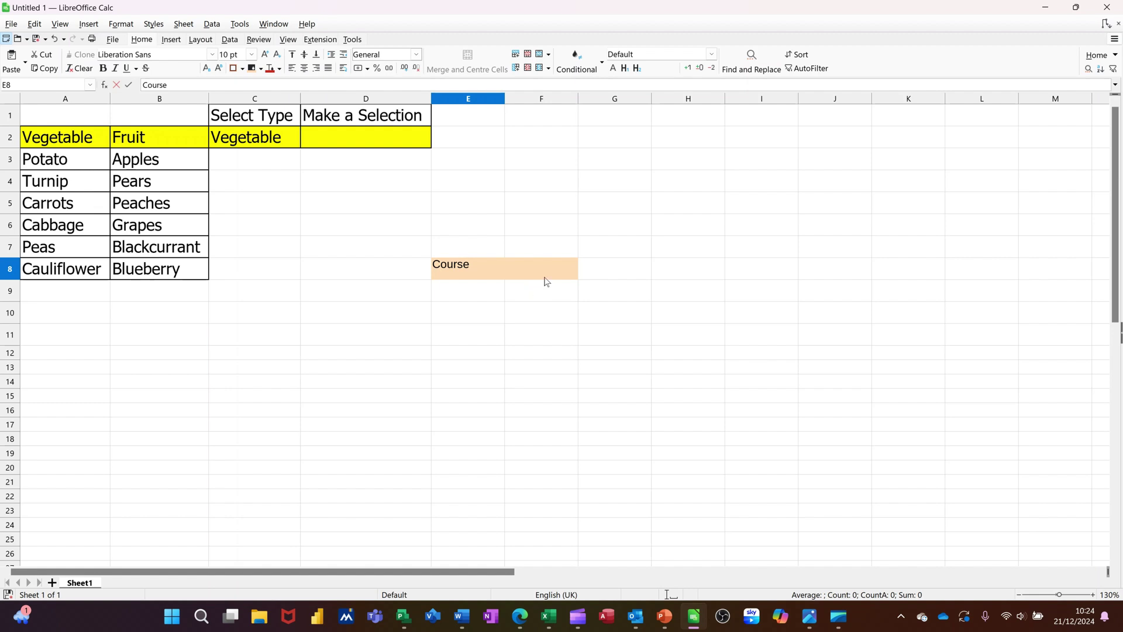
{"action": "type", "text": "ourse"}
{"action": "left_click", "coordinate": [537, 274]}
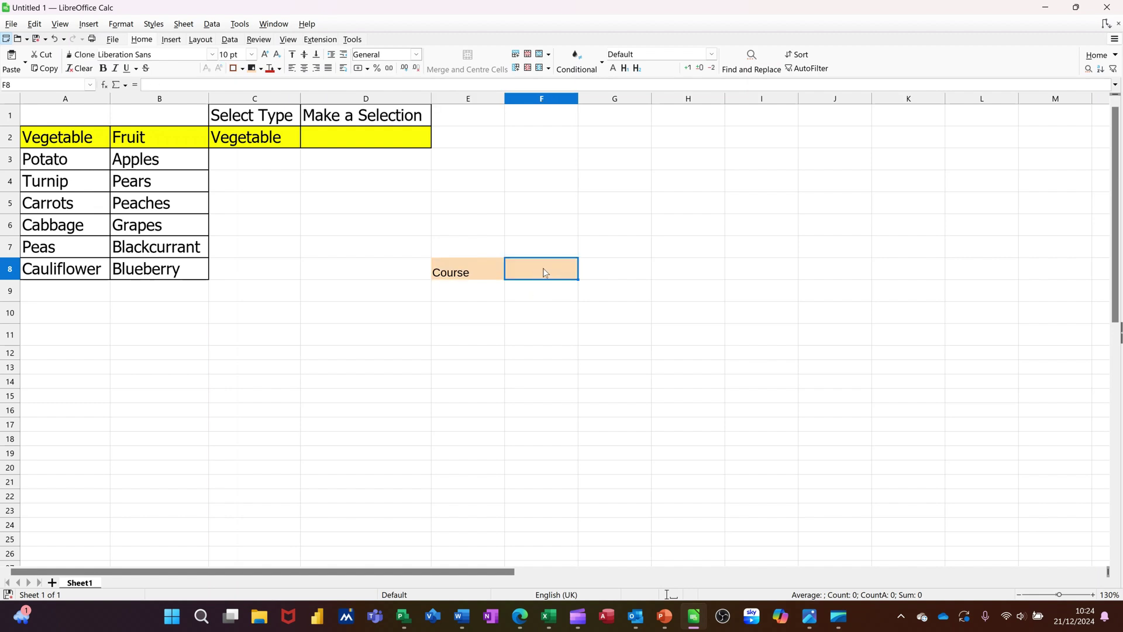
{"action": "type", "text": "Loca"}
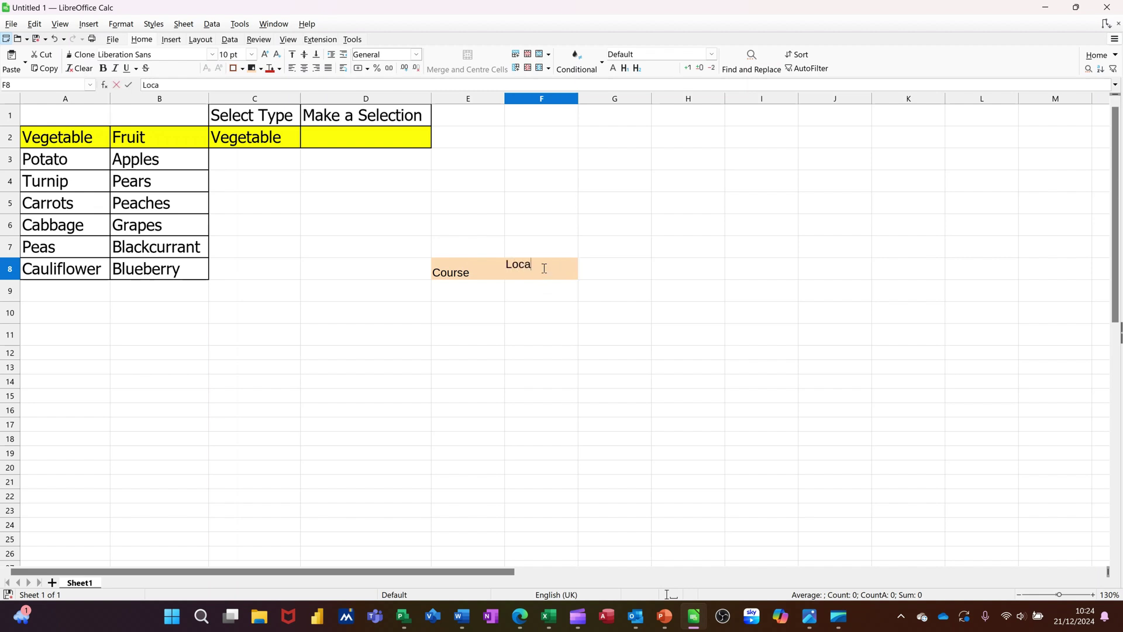
{"action": "type", "text": "tion"}
{"action": "key", "text": "Return"}
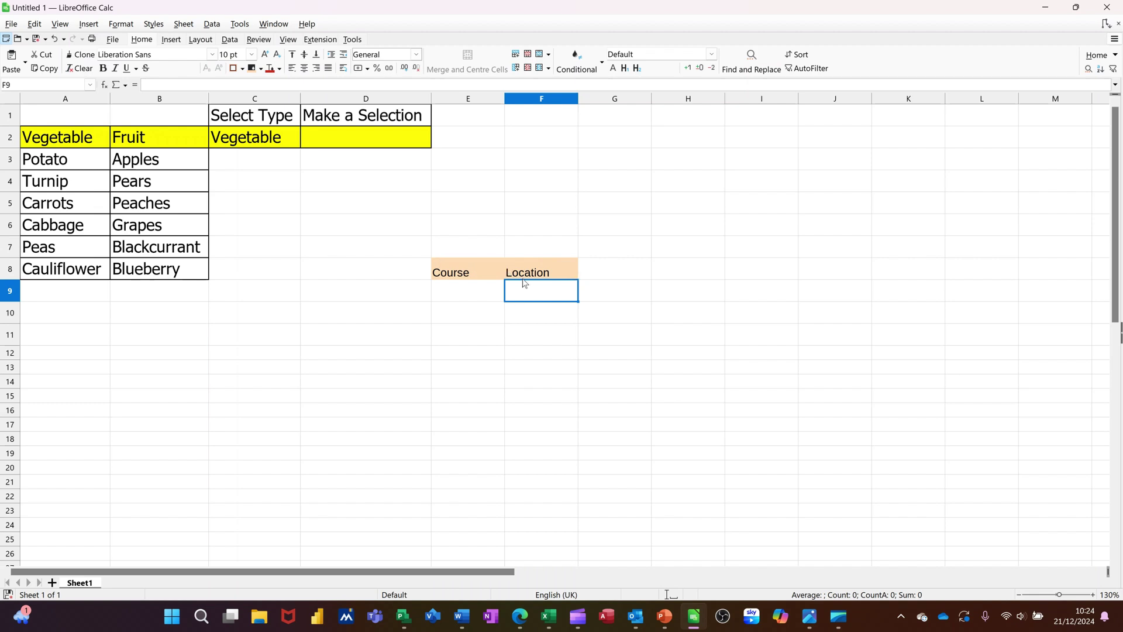
Step: Enter the courses Excel, Calc and Sheets in E9:E11
{"action": "left_click", "coordinate": [466, 293]}
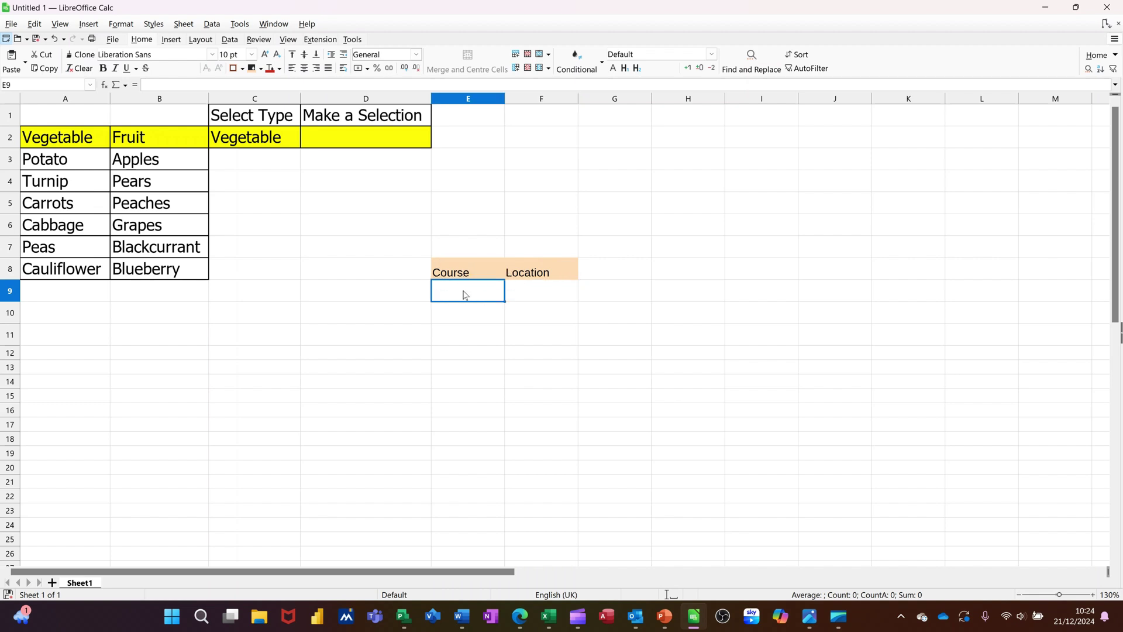
{"action": "type", "text": "Excel"}
{"action": "key", "text": "Return"}
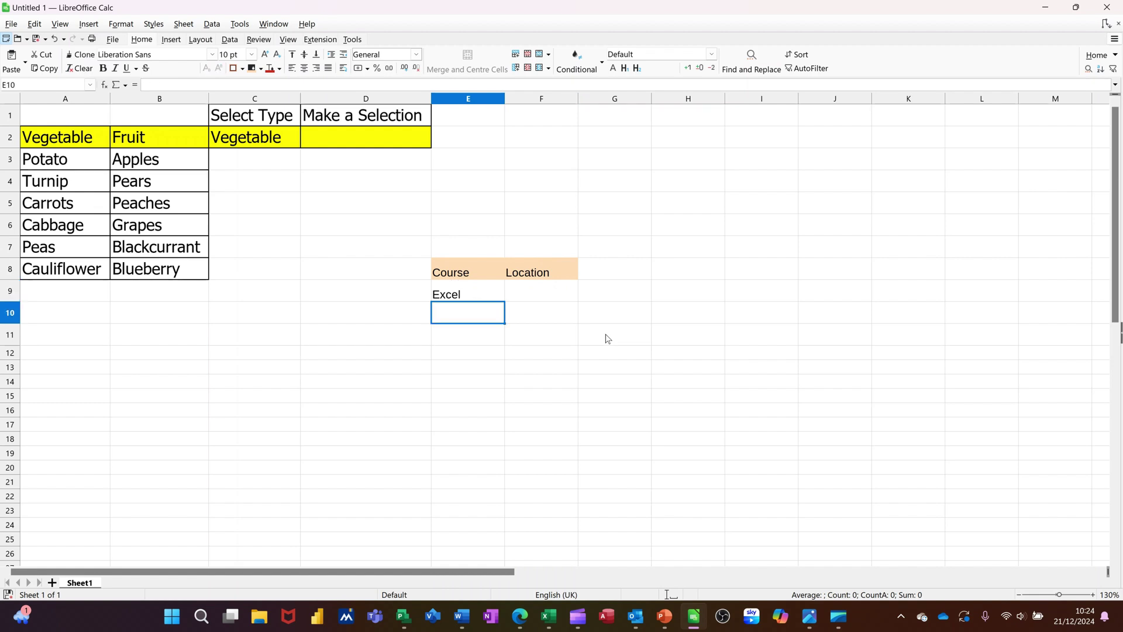
{"action": "type", "text": "Cal"}
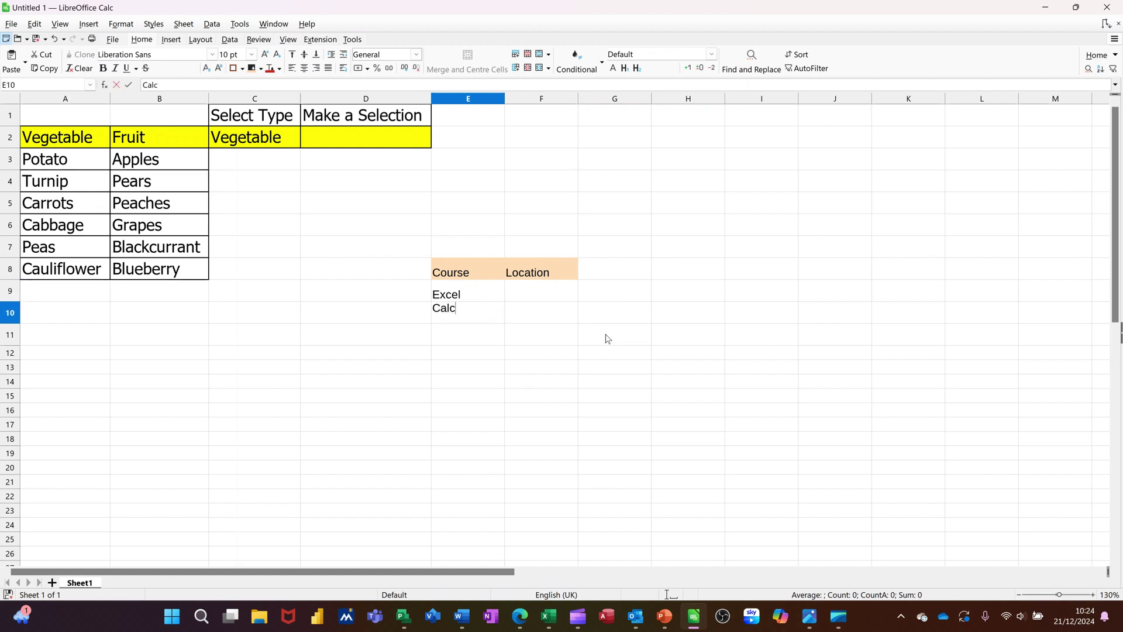
{"action": "type", "text": "c"}
{"action": "key", "text": "Return"}
{"action": "type", "text": "S"}
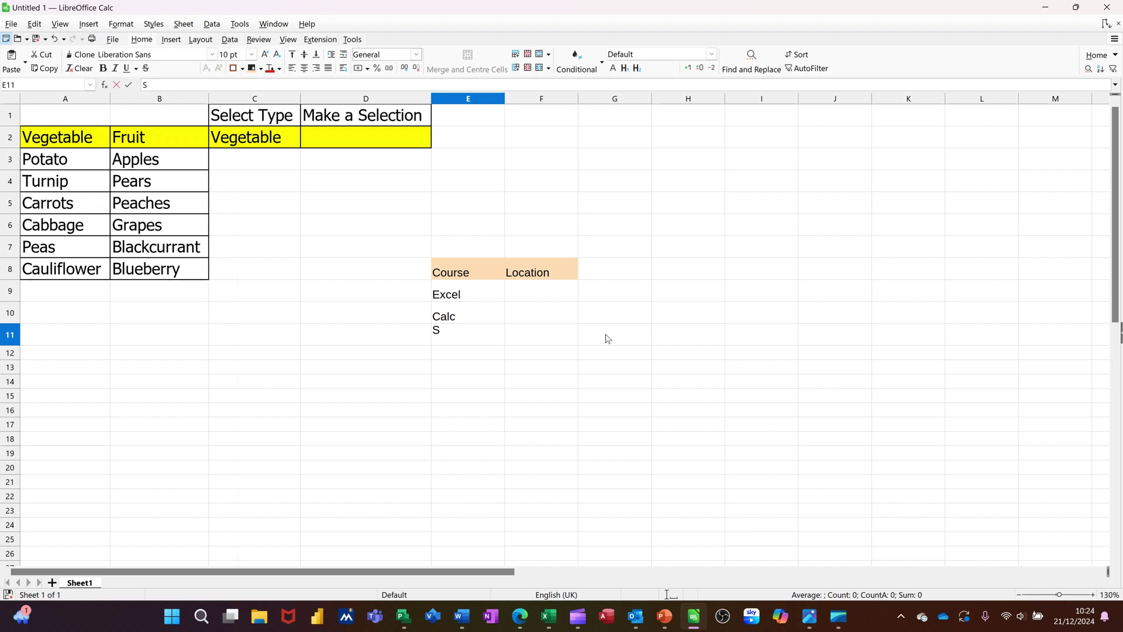
{"action": "type", "text": "heets"}
{"action": "key", "text": "Return"}
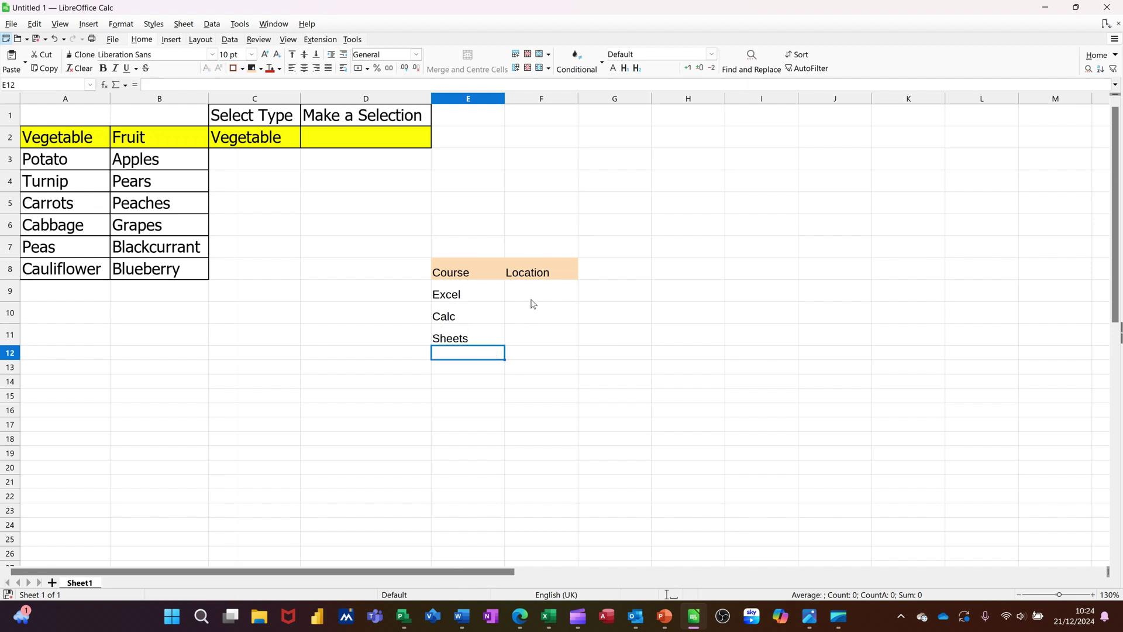
Step: Enter the locations Leeds, Derby and Newcastle in F9:F11
{"action": "left_click", "coordinate": [534, 294]}
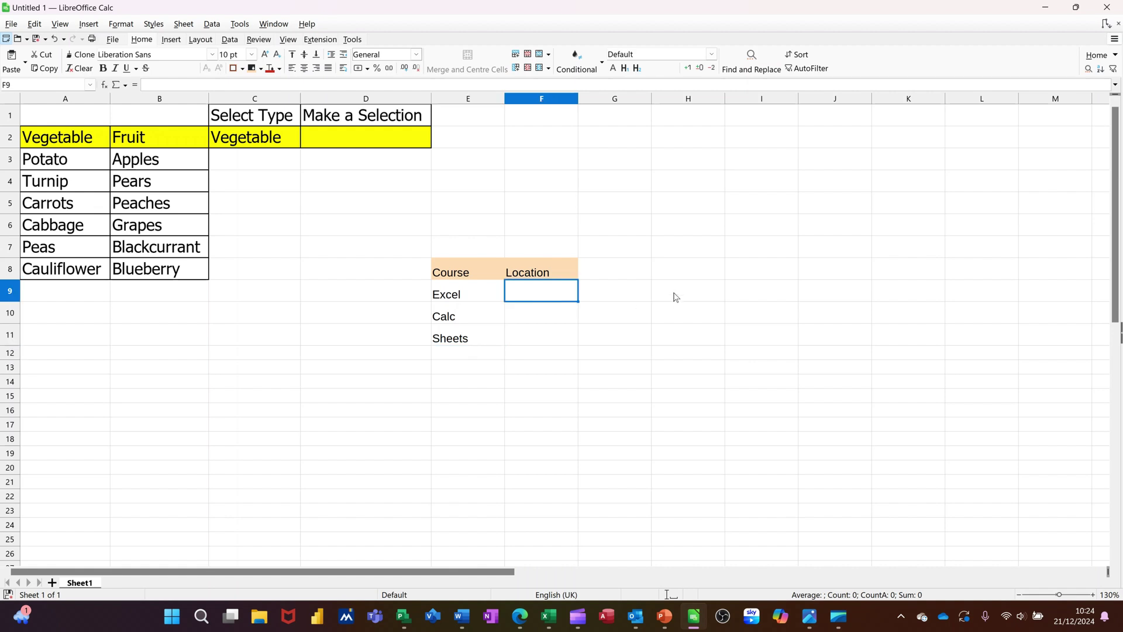
{"action": "type", "text": "Leeds"}
{"action": "key", "text": "Return"}
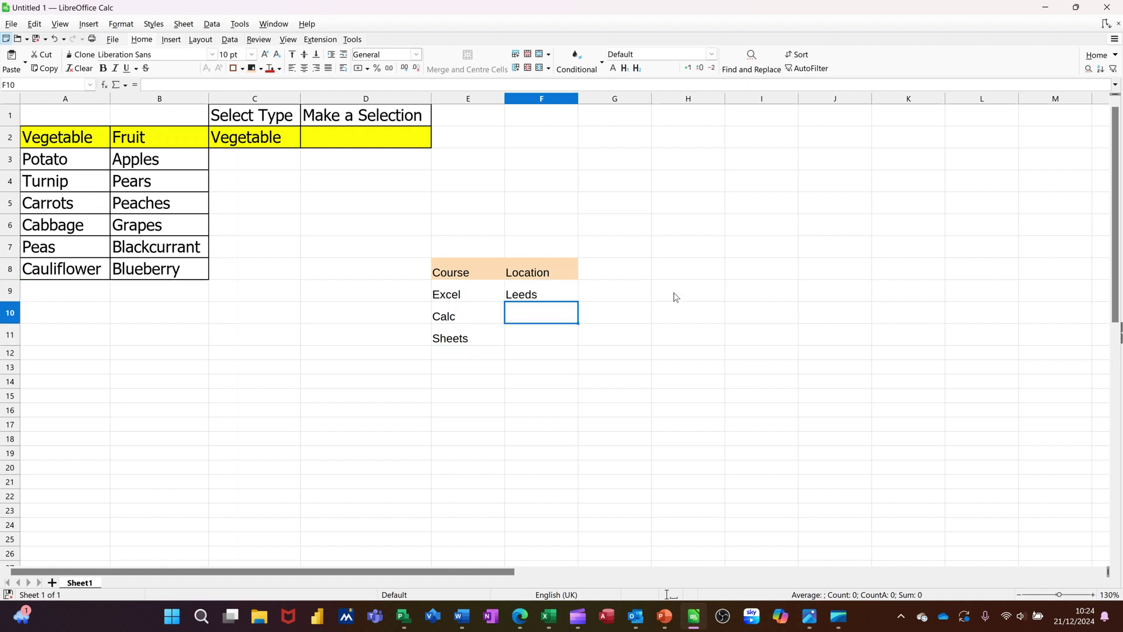
{"action": "type", "text": "Der"}
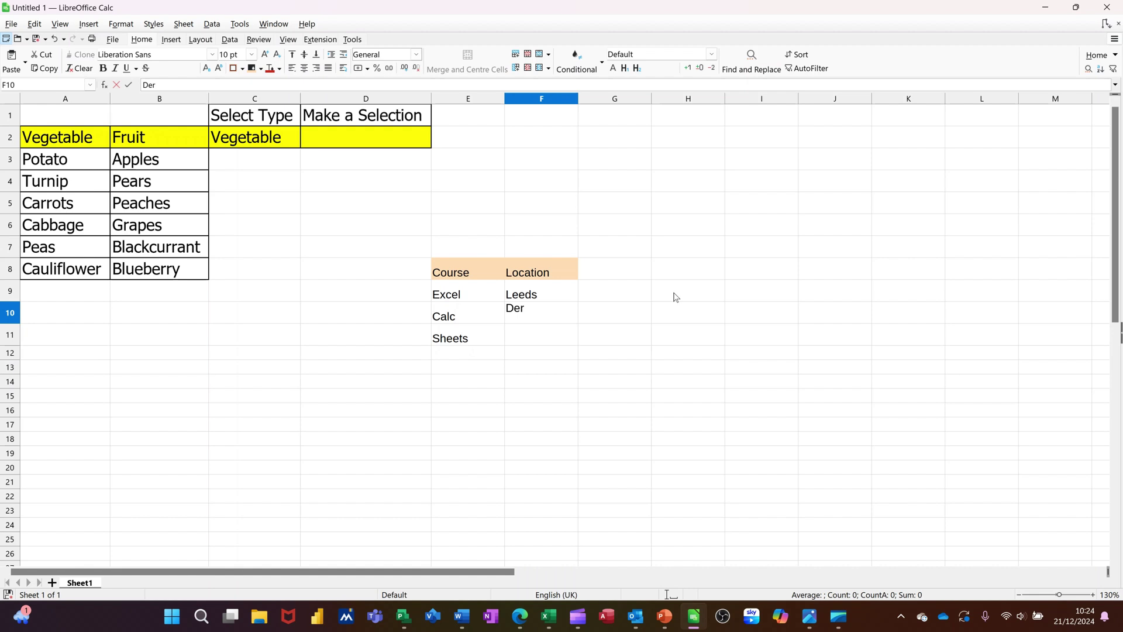
{"action": "type", "text": "by"}
{"action": "left_click", "coordinate": [554, 343]}
{"action": "type", "text": "Newcastle"}
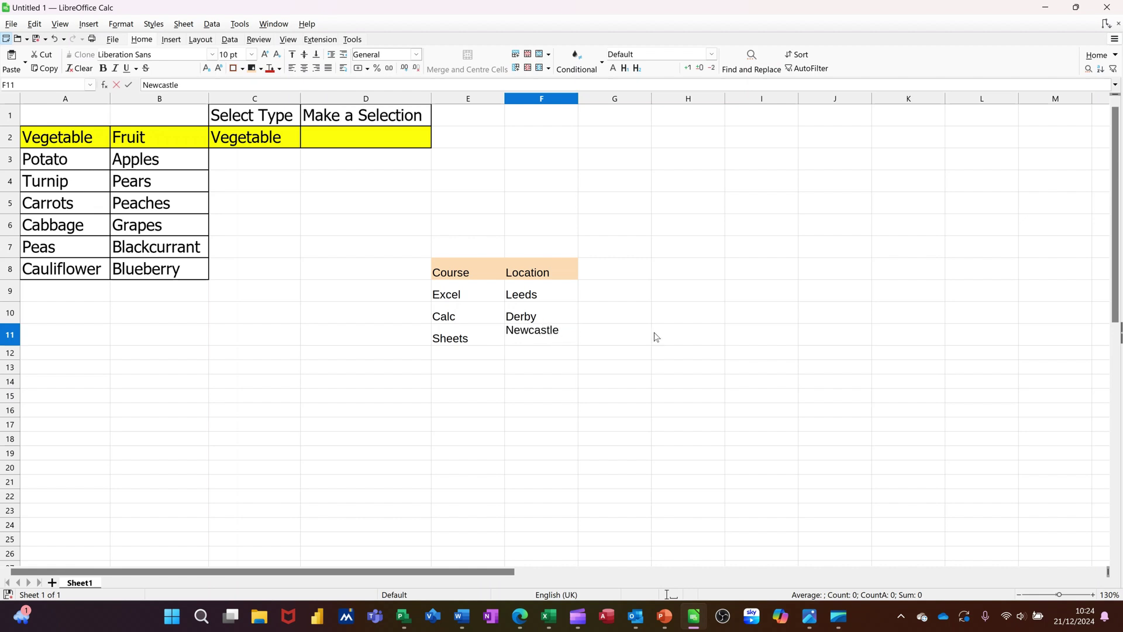
Step: Commit Newcastle in F11 and name the headings E8:F8 'category'
{"action": "left_click", "coordinate": [654, 337]}
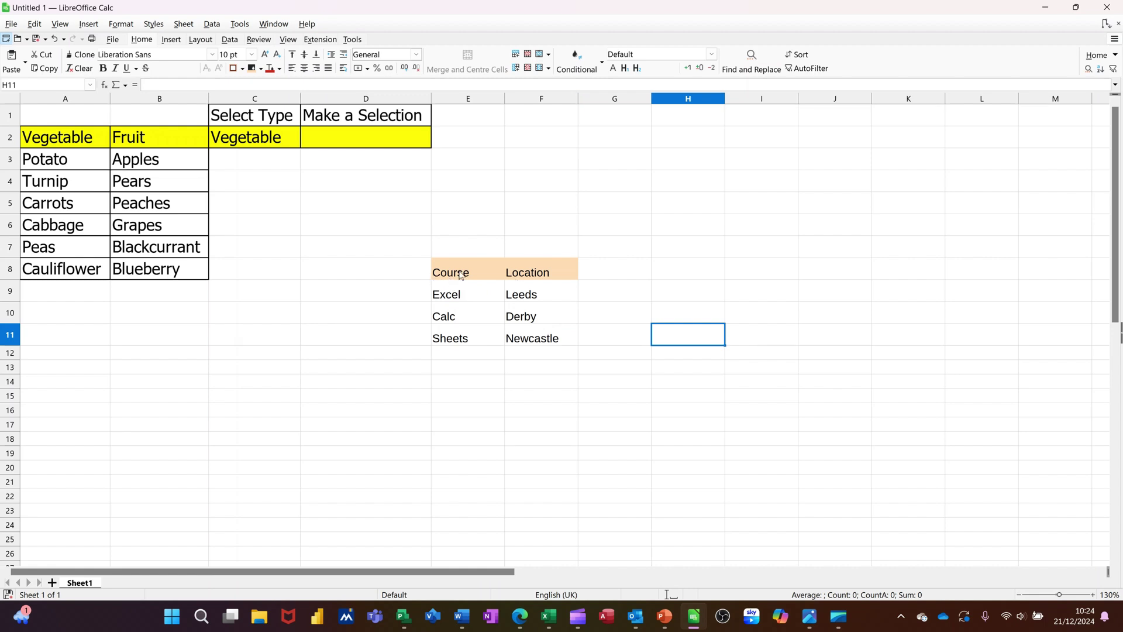
{"action": "left_click_drag", "start_coordinate": [454, 274], "coordinate": [520, 271]}
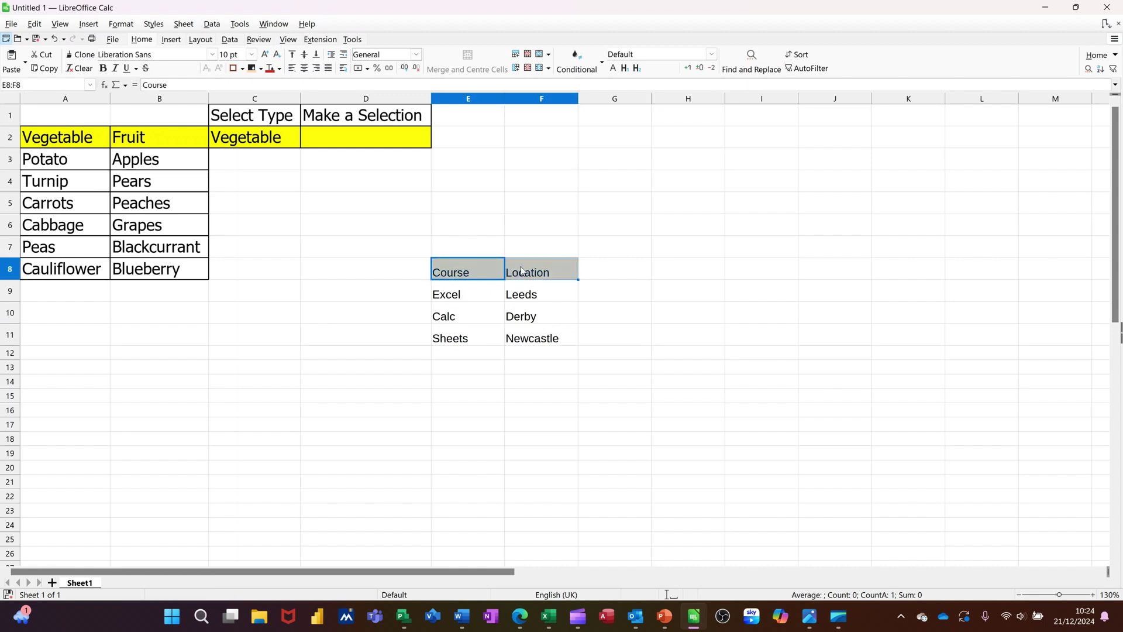
{"action": "left_click", "coordinate": [60, 86]}
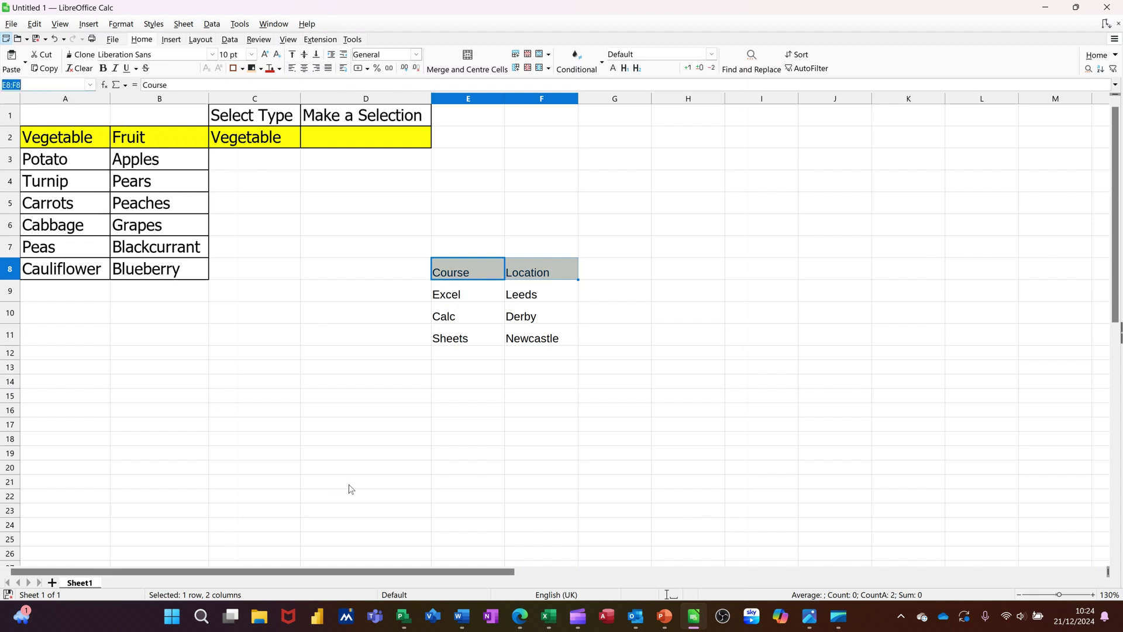
{"action": "type", "text": "ca"}
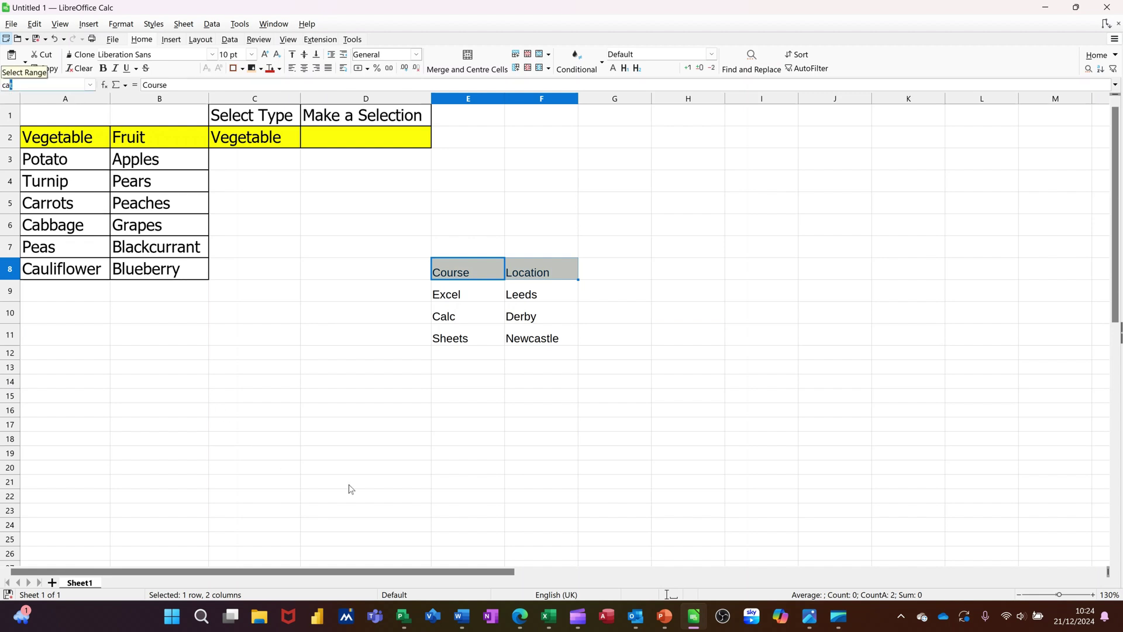
{"action": "type", "text": "tegory"}
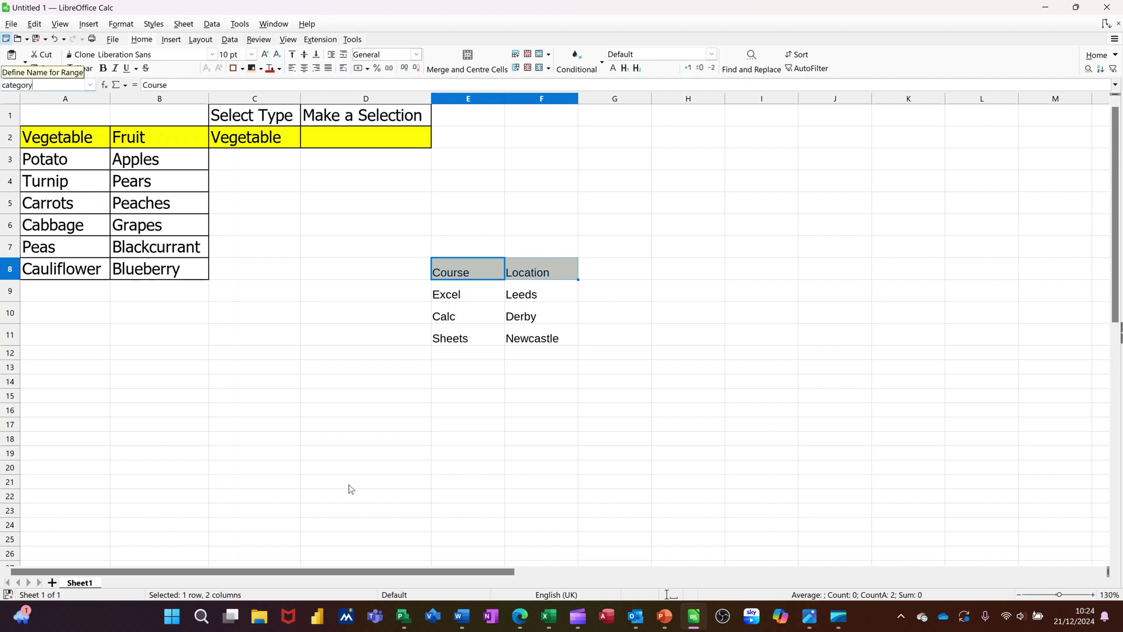
{"action": "key", "text": "Return"}
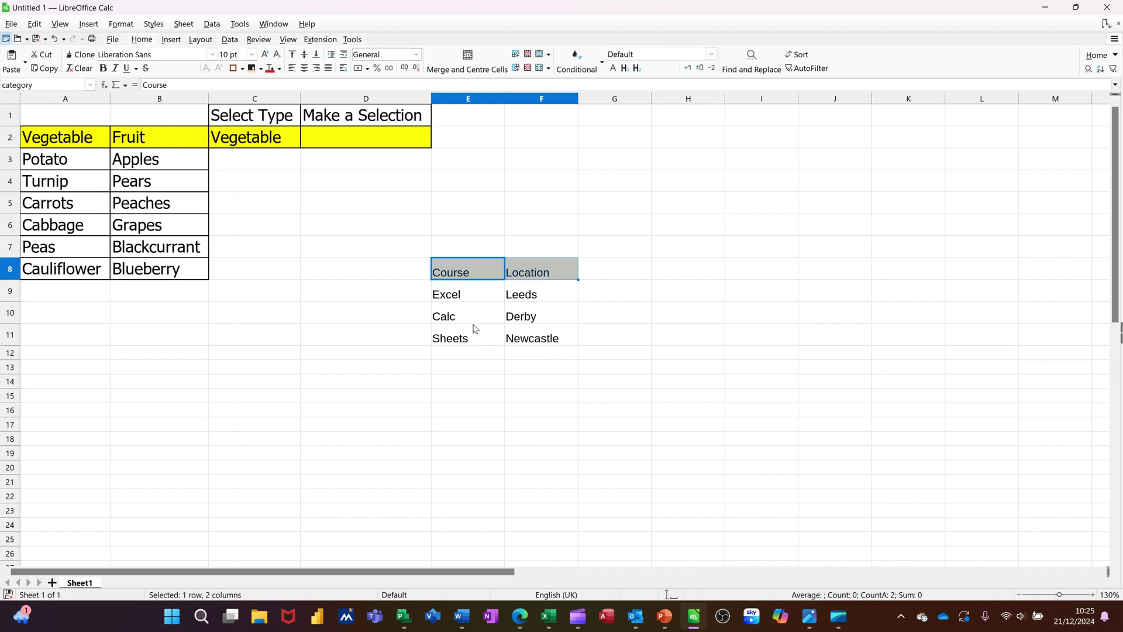
Step: Name E9:E11 'course' and F9:F11 'location' using the Name Box
{"action": "left_click_drag", "start_coordinate": [465, 299], "coordinate": [461, 332]}
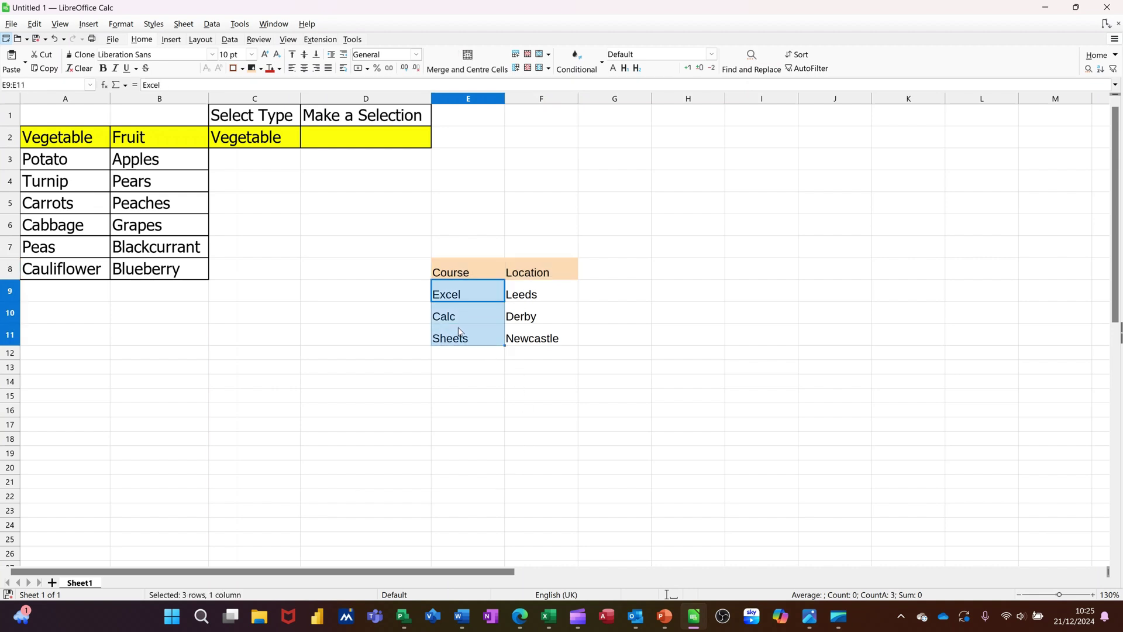
{"action": "left_click", "coordinate": [49, 83]}
{"action": "type", "text": "course"}
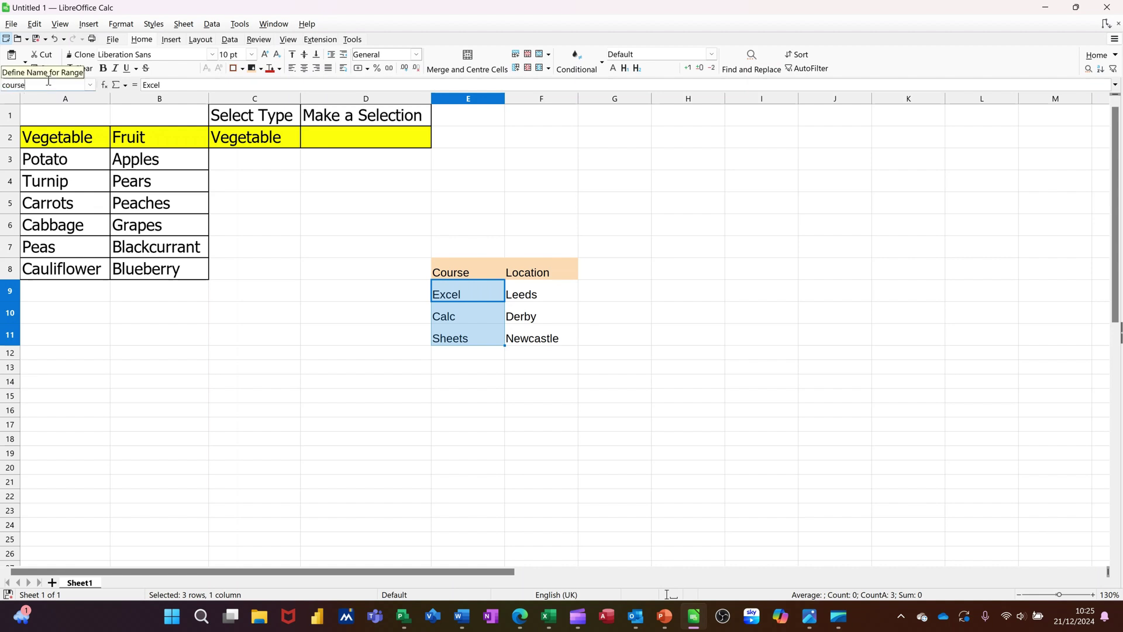
{"action": "key", "text": "Return"}
{"action": "left_click_drag", "start_coordinate": [529, 294], "coordinate": [532, 336]}
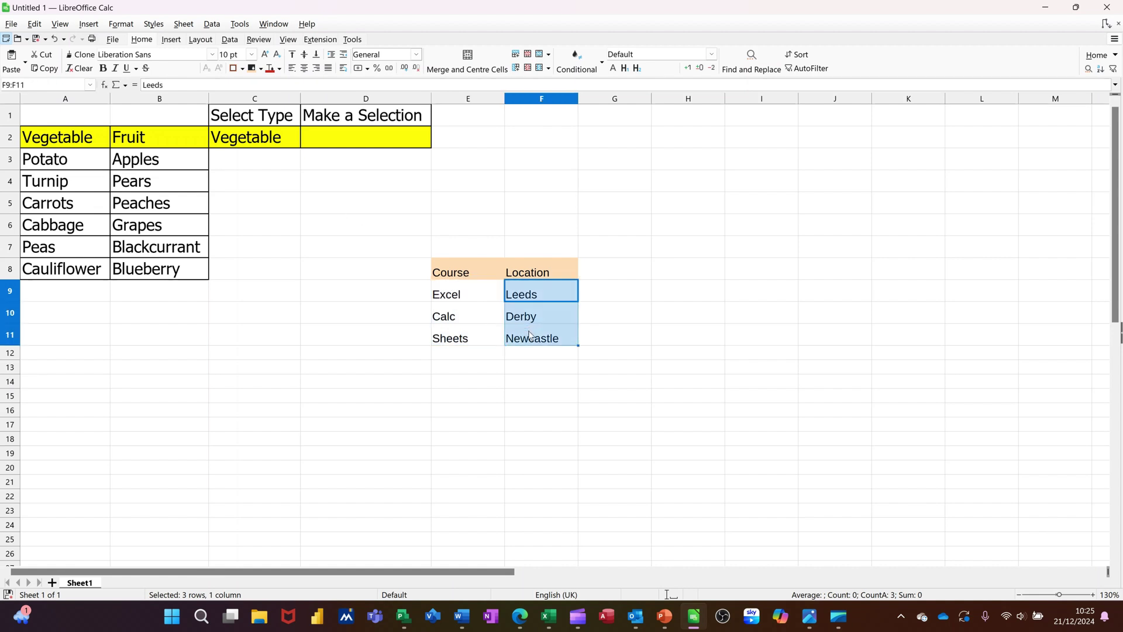
{"action": "left_click", "coordinate": [39, 85]}
{"action": "type", "text": "location"}
{"action": "key", "text": "Return"}
Step: Fill G8 light green and H8 light blue
{"action": "left_click", "coordinate": [600, 269]}
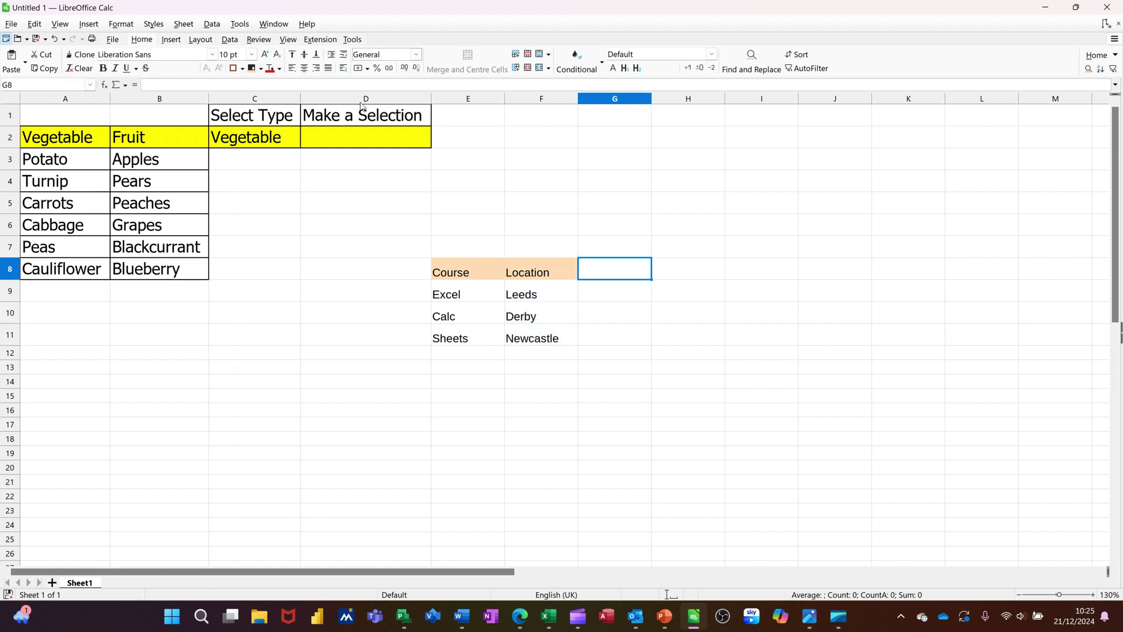
{"action": "left_click", "coordinate": [265, 70]}
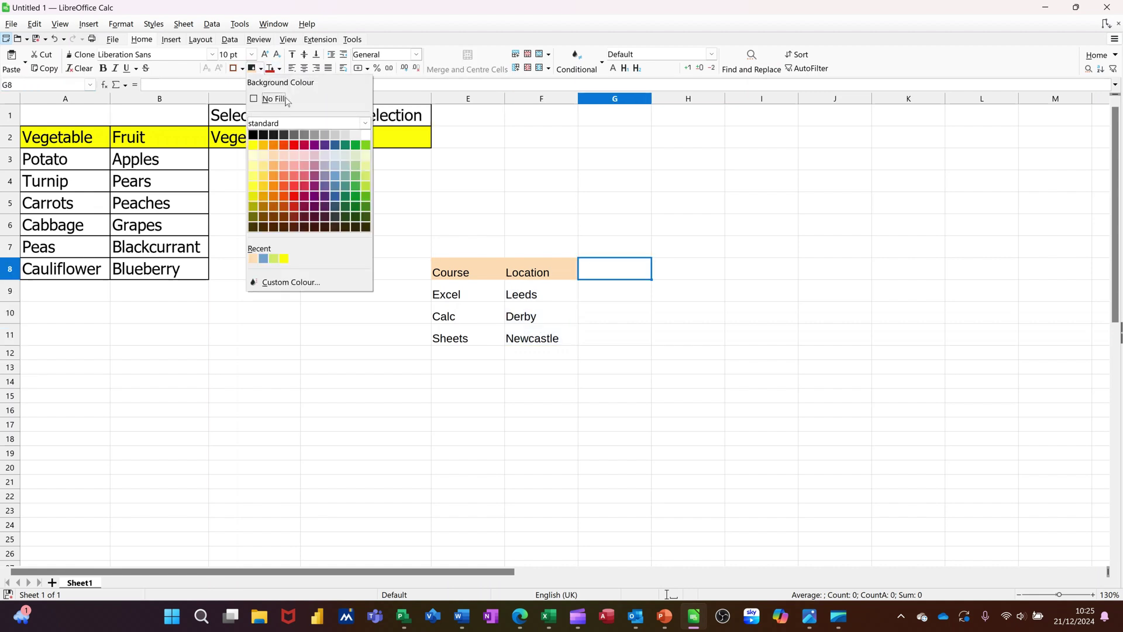
{"action": "left_click", "coordinate": [363, 171]}
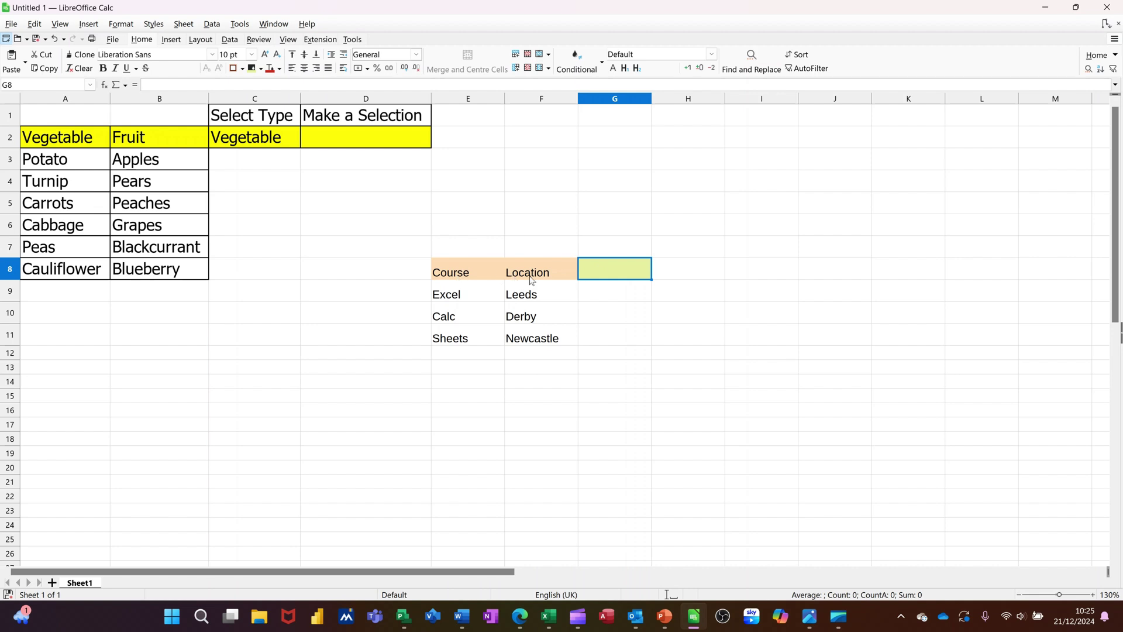
{"action": "left_click", "coordinate": [686, 275]}
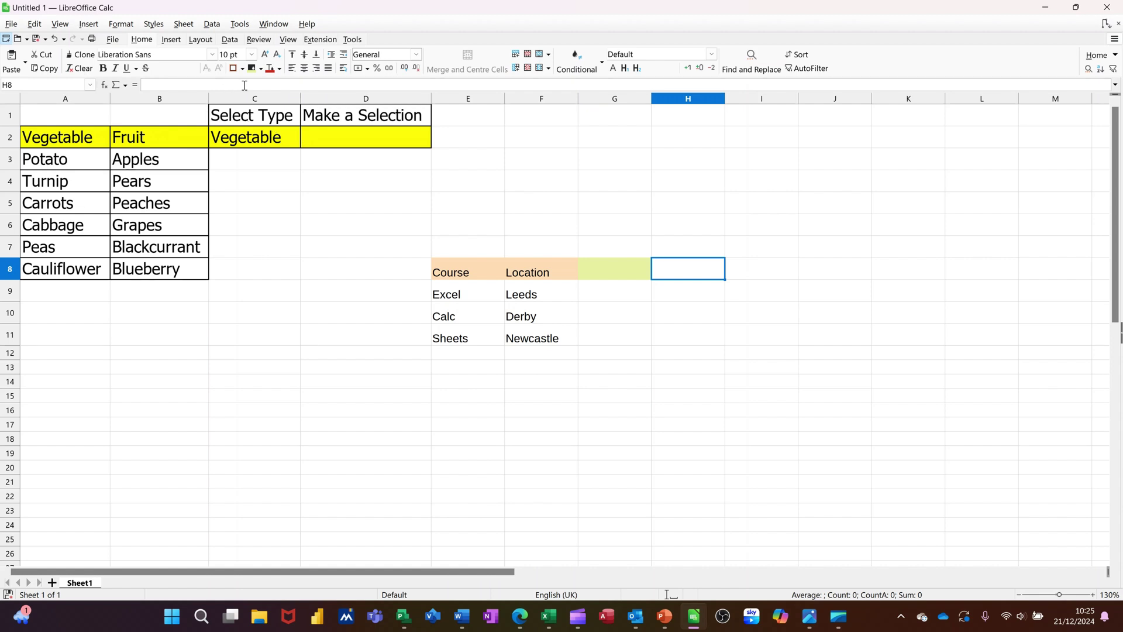
{"action": "left_click", "coordinate": [261, 69]}
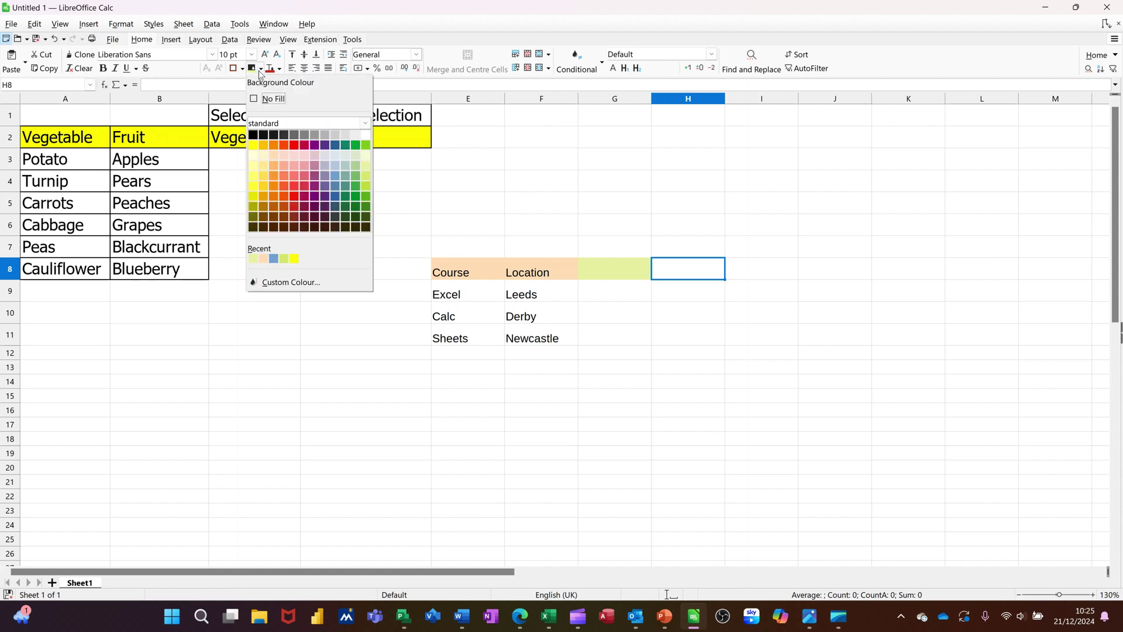
{"action": "left_click", "coordinate": [335, 165]}
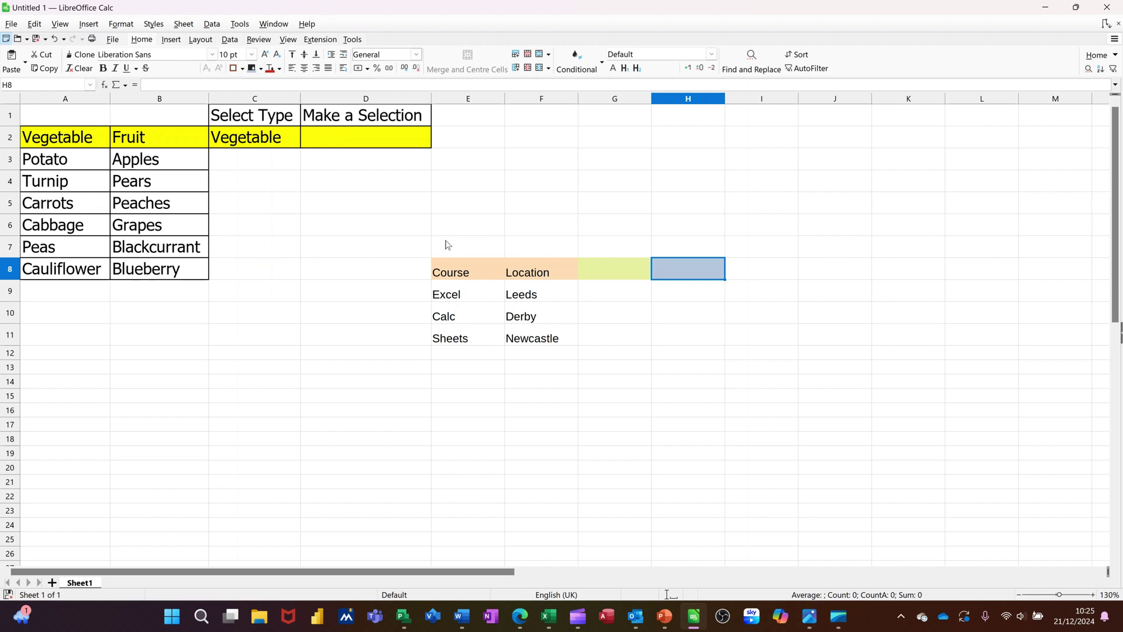
{"action": "left_click", "coordinate": [600, 272]}
{"action": "left_click_drag", "start_coordinate": [468, 271], "coordinate": [527, 272]}
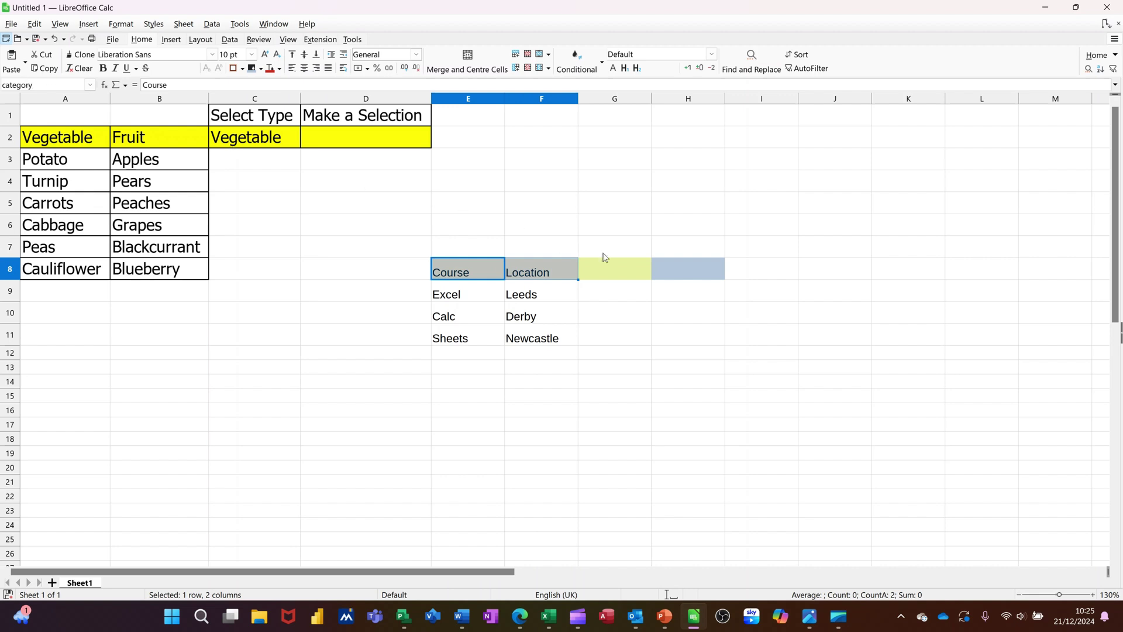
Step: Give G8 a cell-range validity list with source =category
{"action": "left_click", "coordinate": [606, 273]}
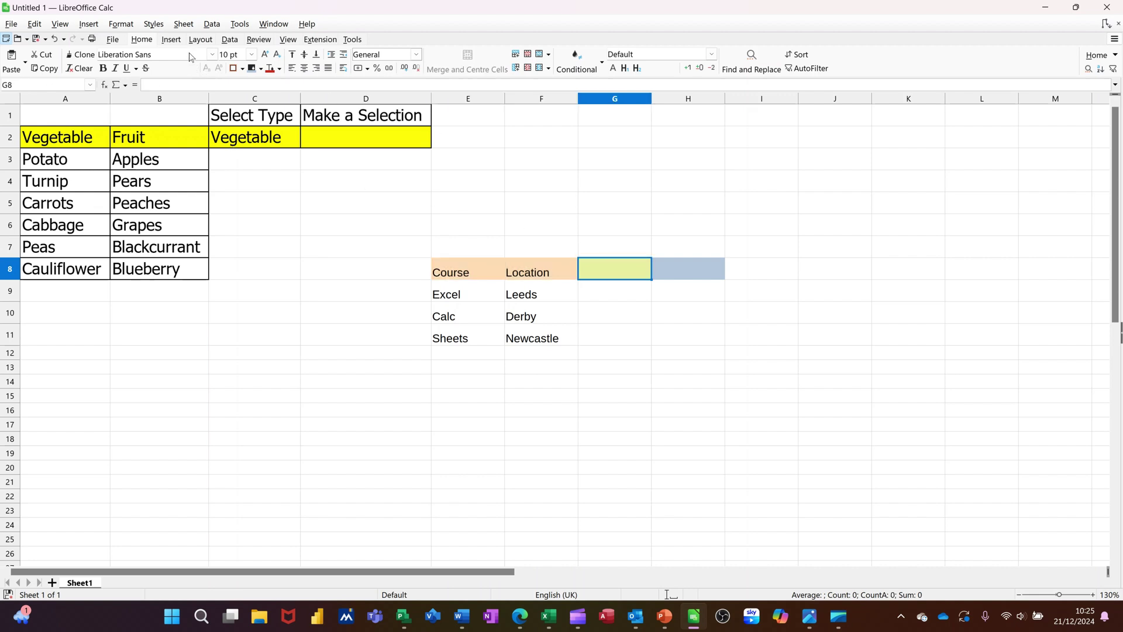
{"action": "left_click", "coordinate": [230, 39]}
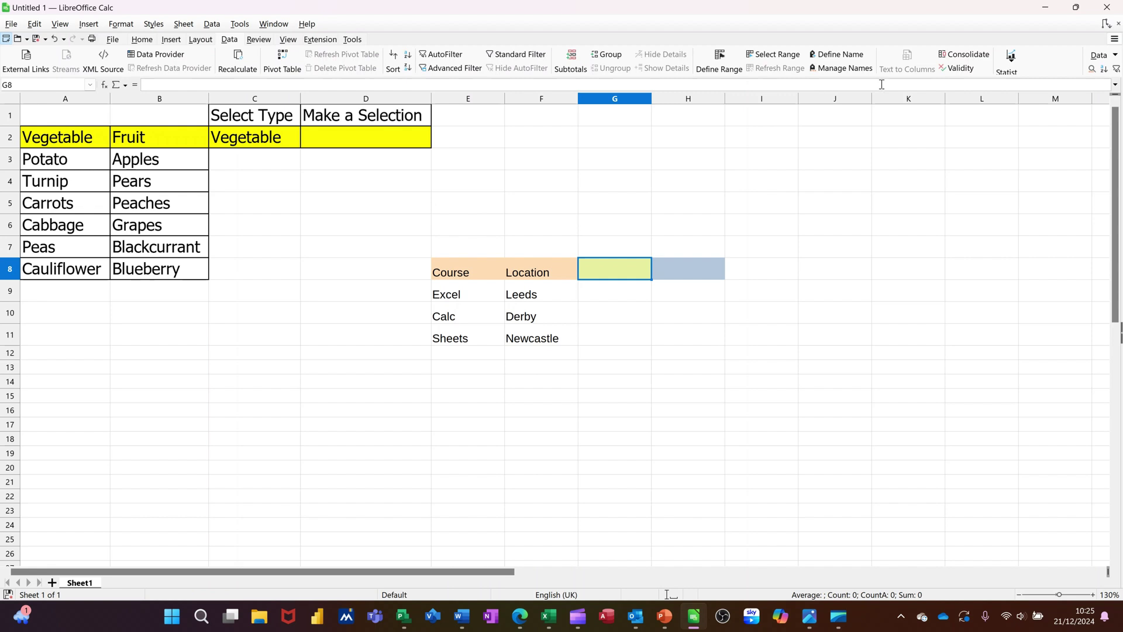
{"action": "left_click", "coordinate": [950, 72]}
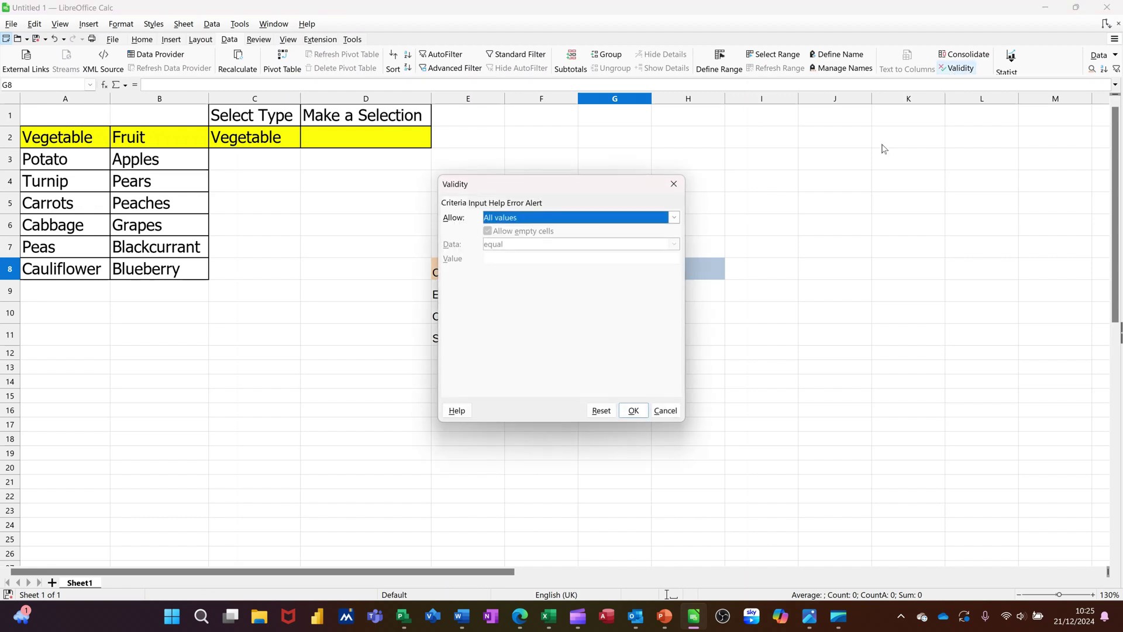
{"action": "left_click", "coordinate": [673, 219]}
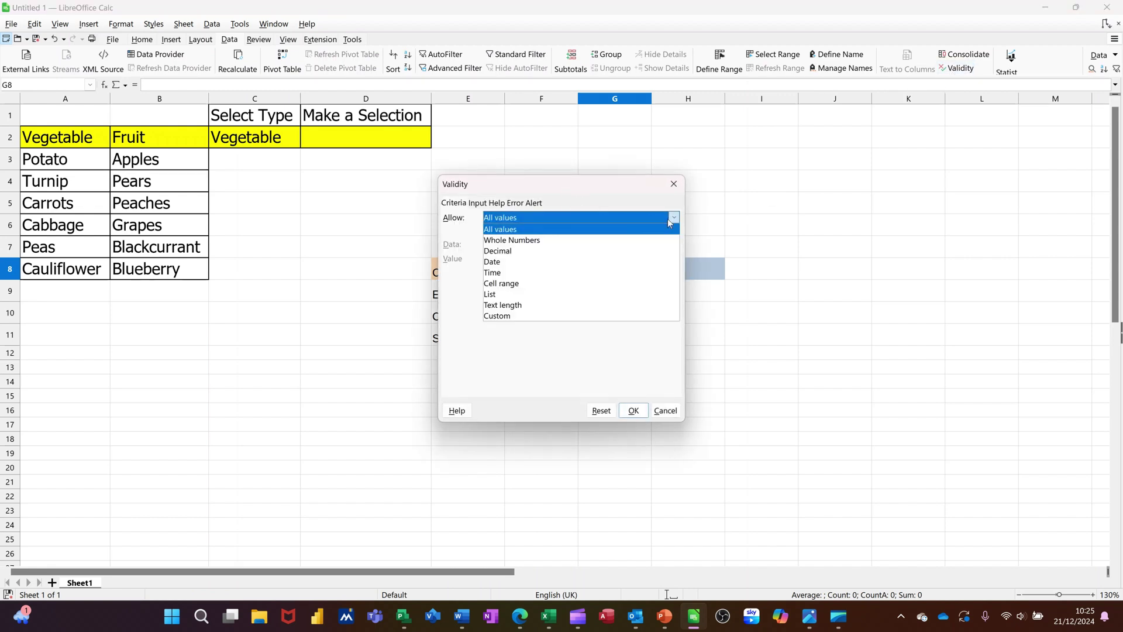
{"action": "left_click", "coordinate": [550, 283]}
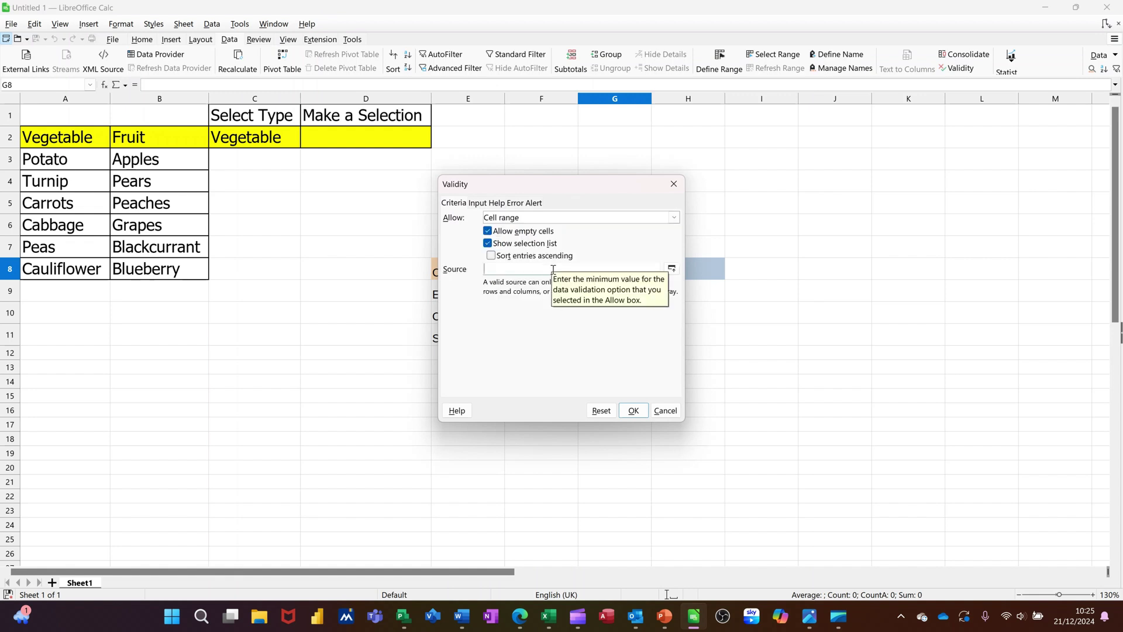
{"action": "type", "text": "="}
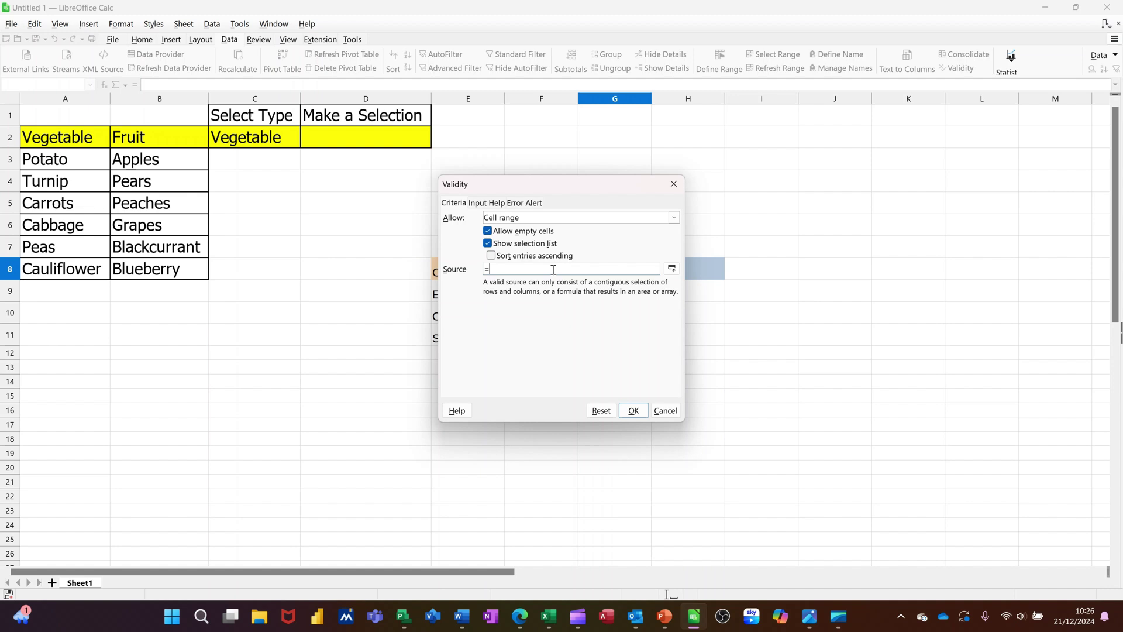
{"action": "type", "text": "category"}
{"action": "left_click", "coordinate": [633, 412]}
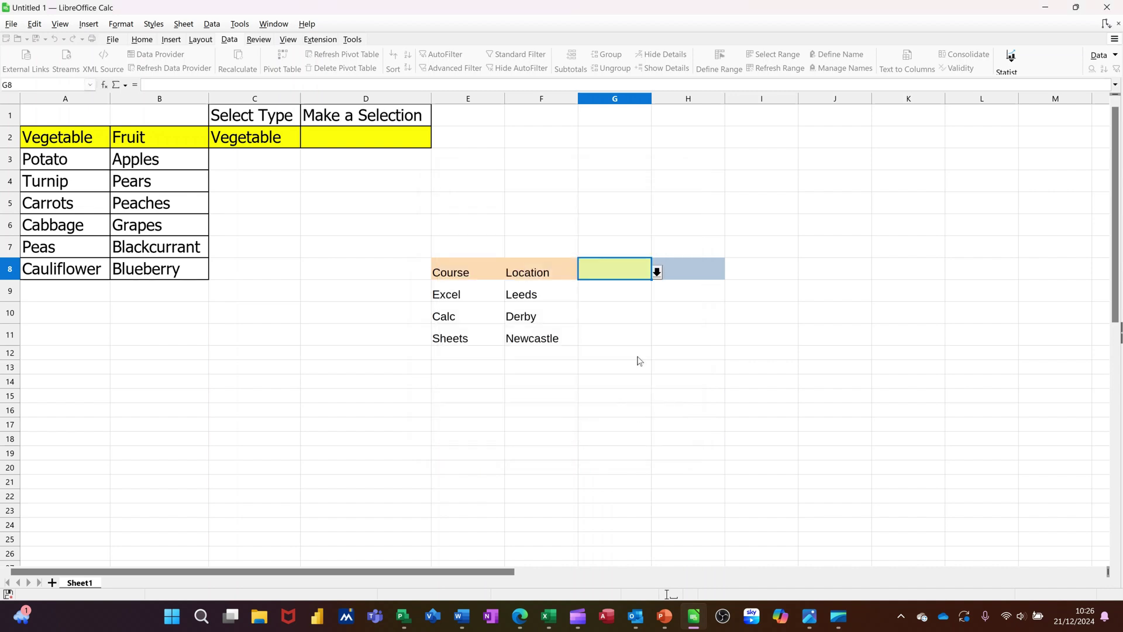
Step: Choose Course from G8's new drop-down
{"action": "left_click", "coordinate": [657, 272]}
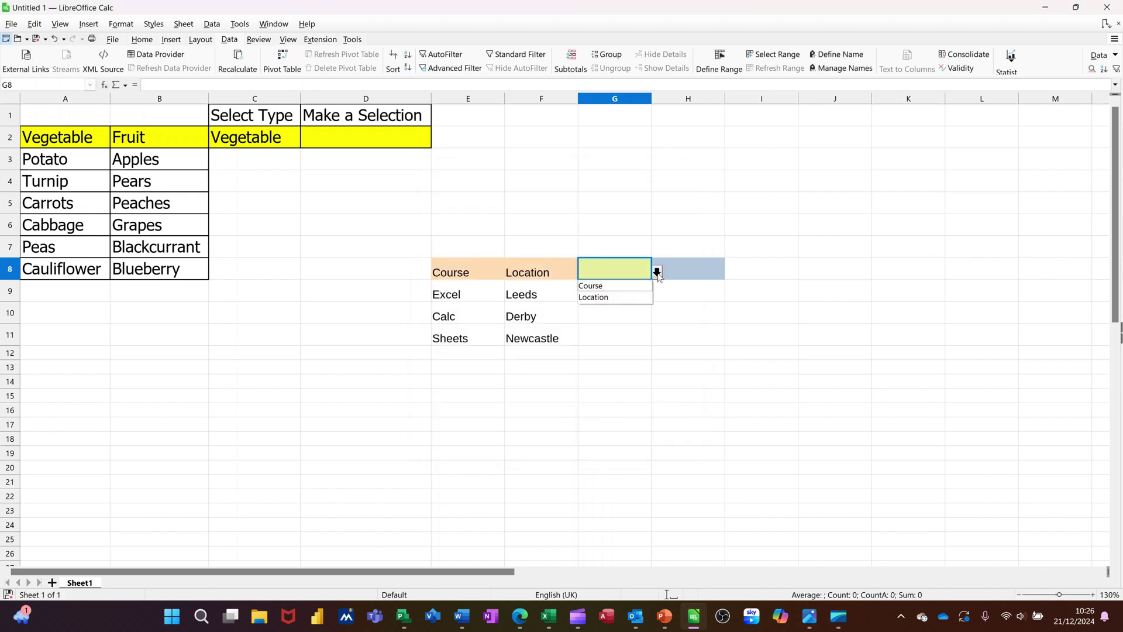
{"action": "left_click", "coordinate": [605, 287]}
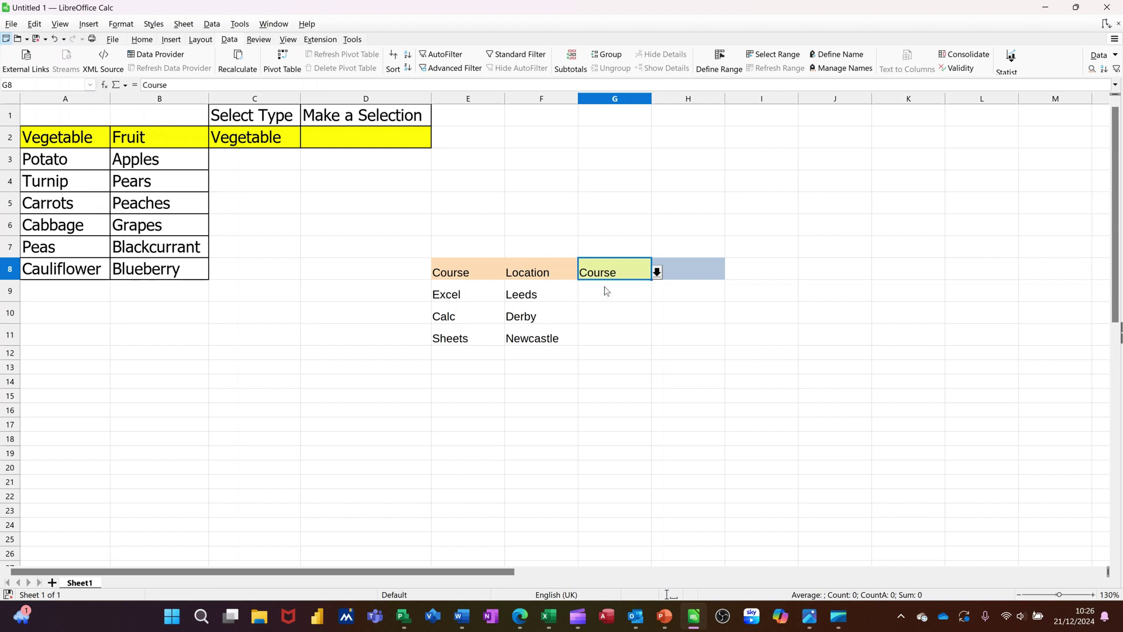
{"action": "left_click", "coordinate": [686, 279]}
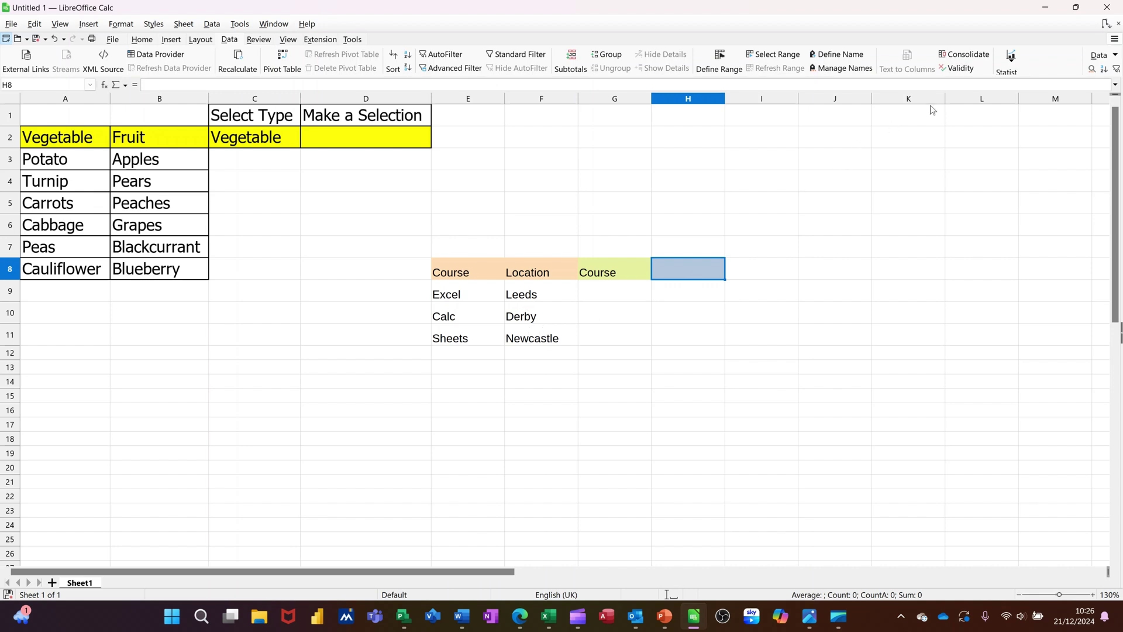
Step: Restrict H8 to a cell-range list with source =INDIRECT(G8)
{"action": "left_click", "coordinate": [960, 69]}
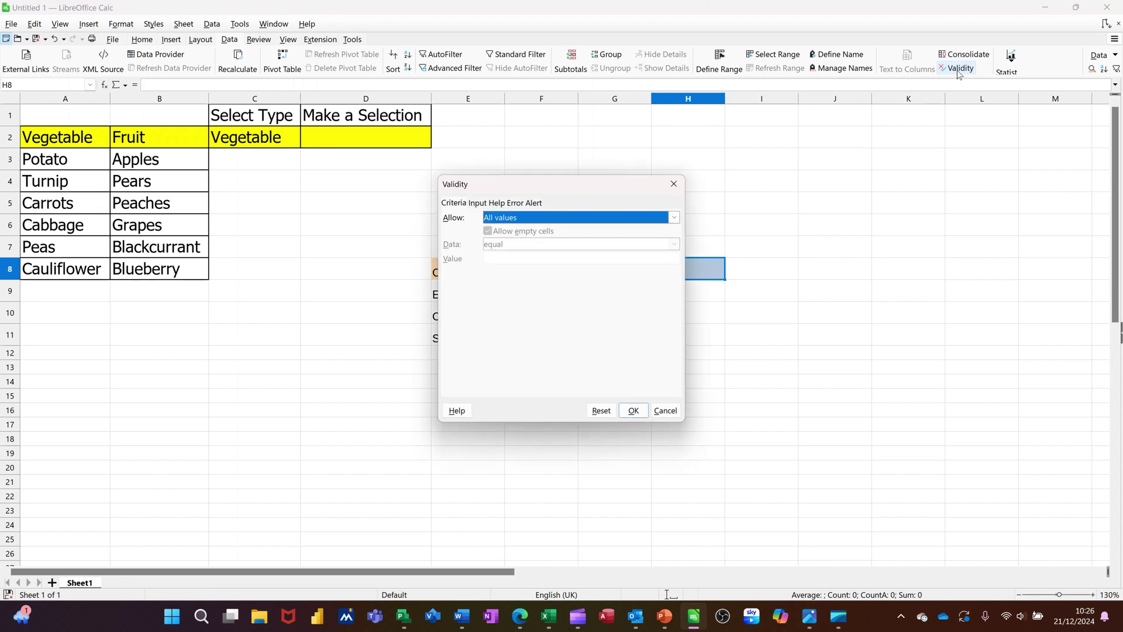
{"action": "left_click", "coordinate": [674, 217]}
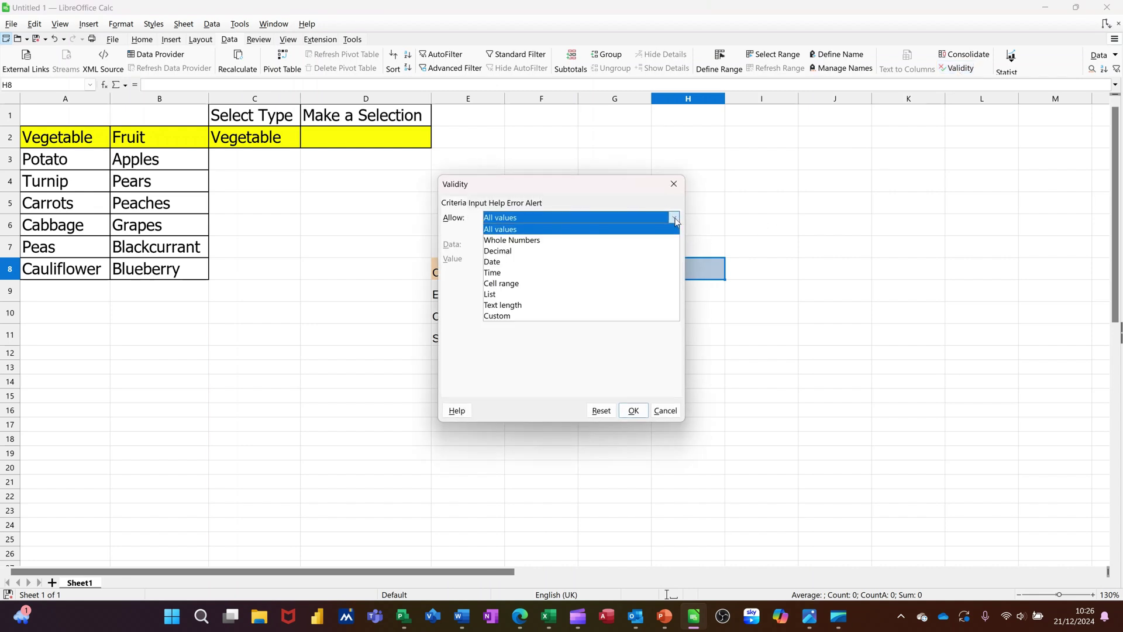
{"action": "left_click", "coordinate": [588, 284]}
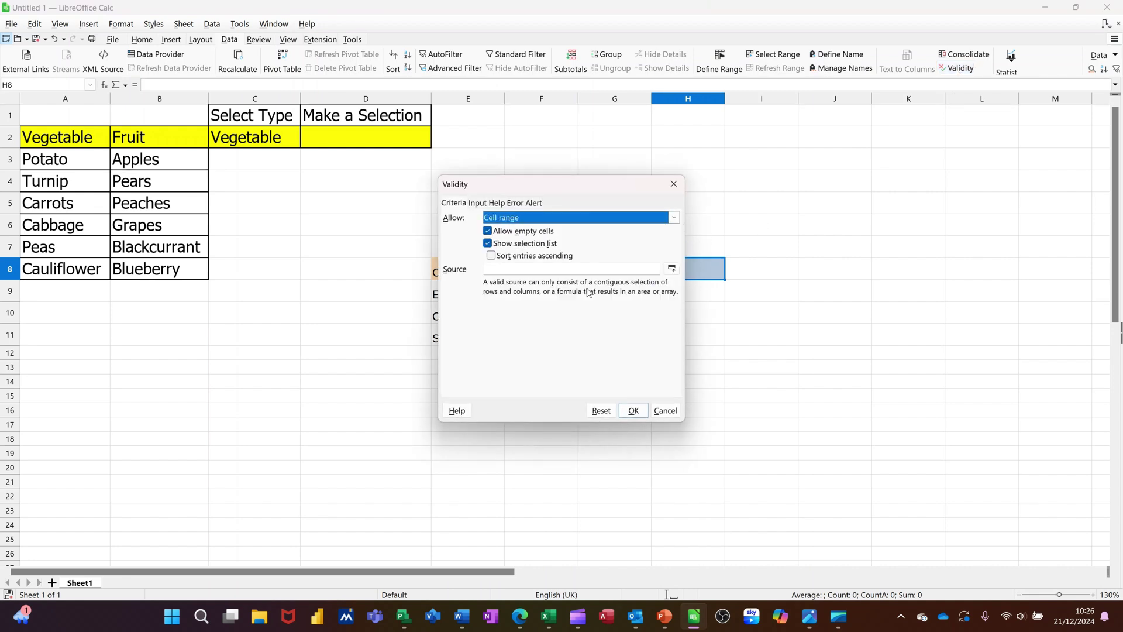
{"action": "left_click", "coordinate": [539, 270]}
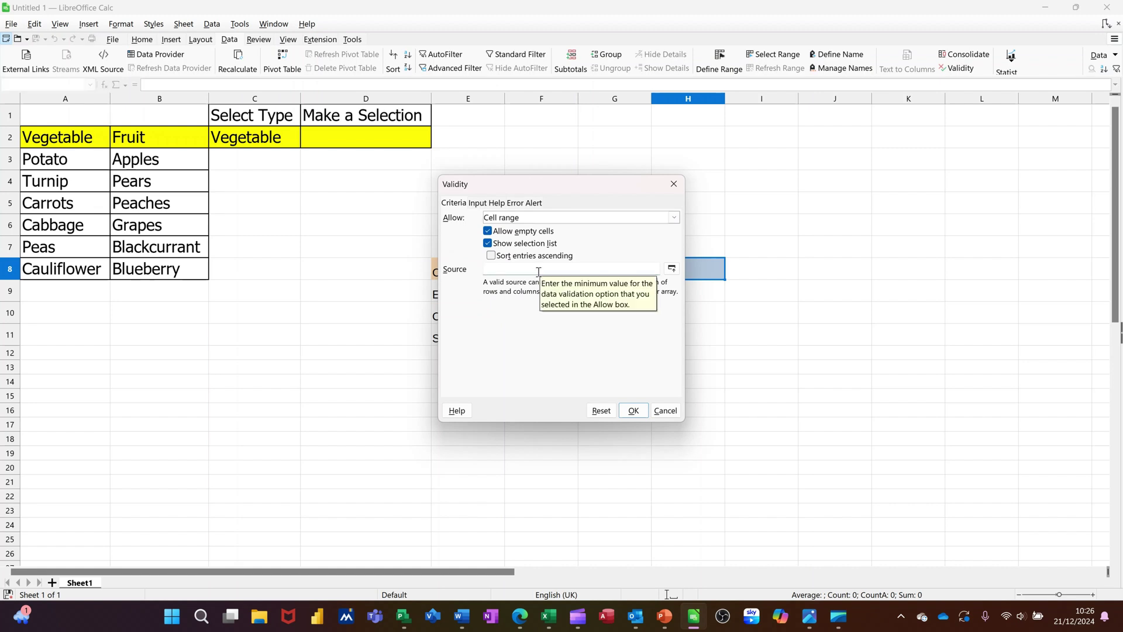
{"action": "type", "text": "=indi"}
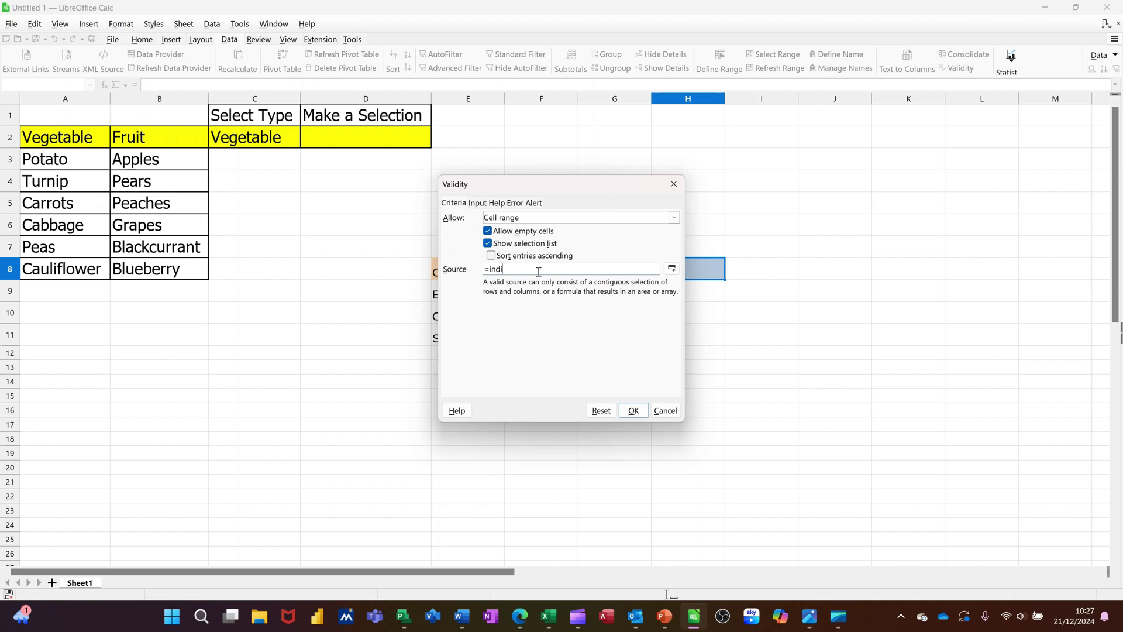
{"action": "type", "text": "rect("}
{"action": "left_click_drag", "start_coordinate": [578, 185], "coordinate": [837, 180]}
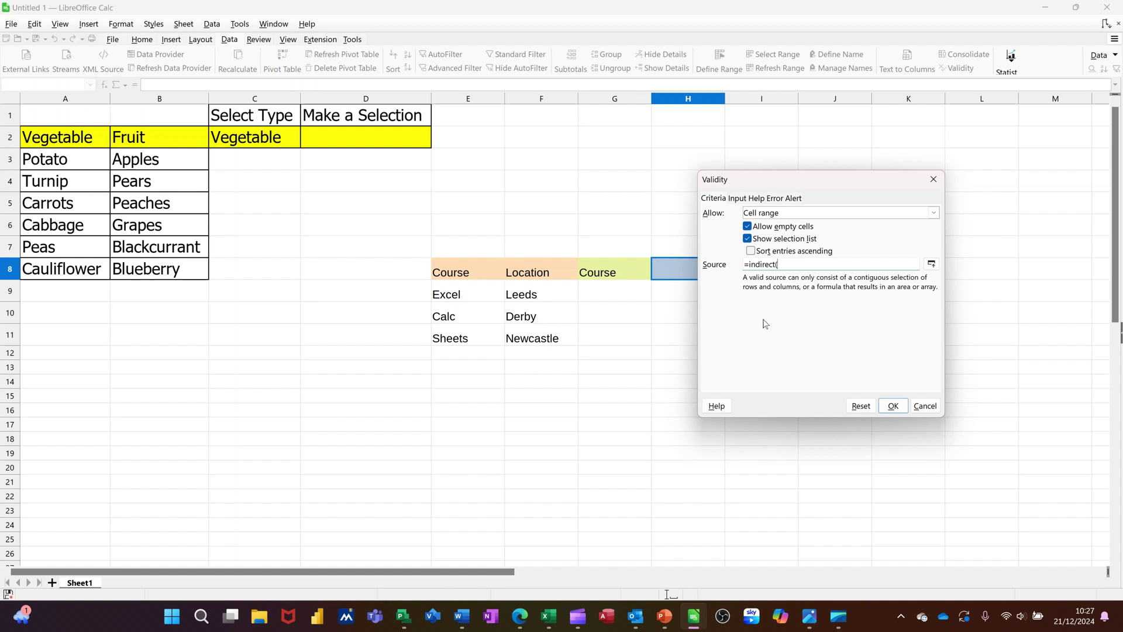
{"action": "type", "text": "g8"}
{"action": "left_click", "coordinate": [893, 406]}
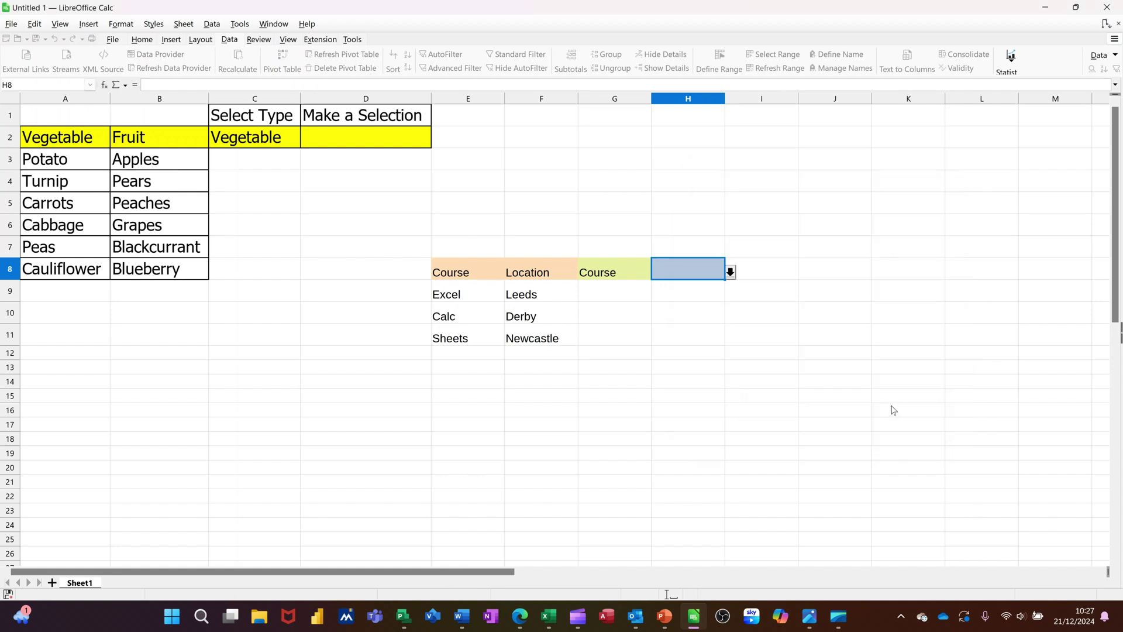
Step: Switch G8 from Course to Location; H8's list now shows Leeds, Derby and Newcastle
{"action": "left_click", "coordinate": [731, 273]}
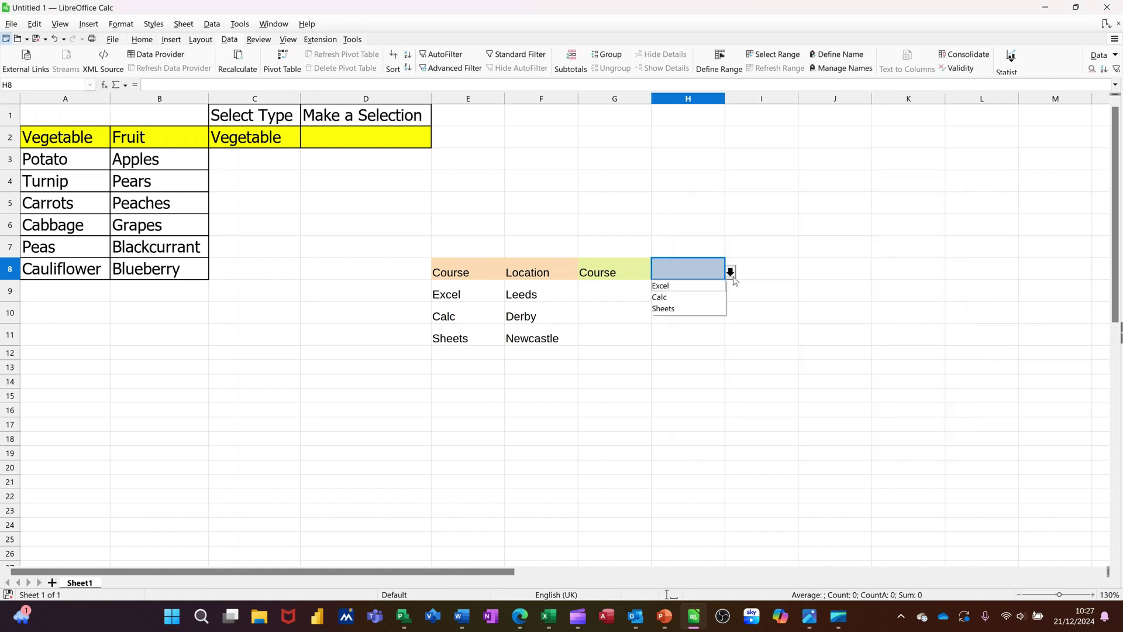
{"action": "left_click", "coordinate": [607, 275]}
{"action": "left_click", "coordinate": [614, 275]}
{"action": "left_click", "coordinate": [654, 274]}
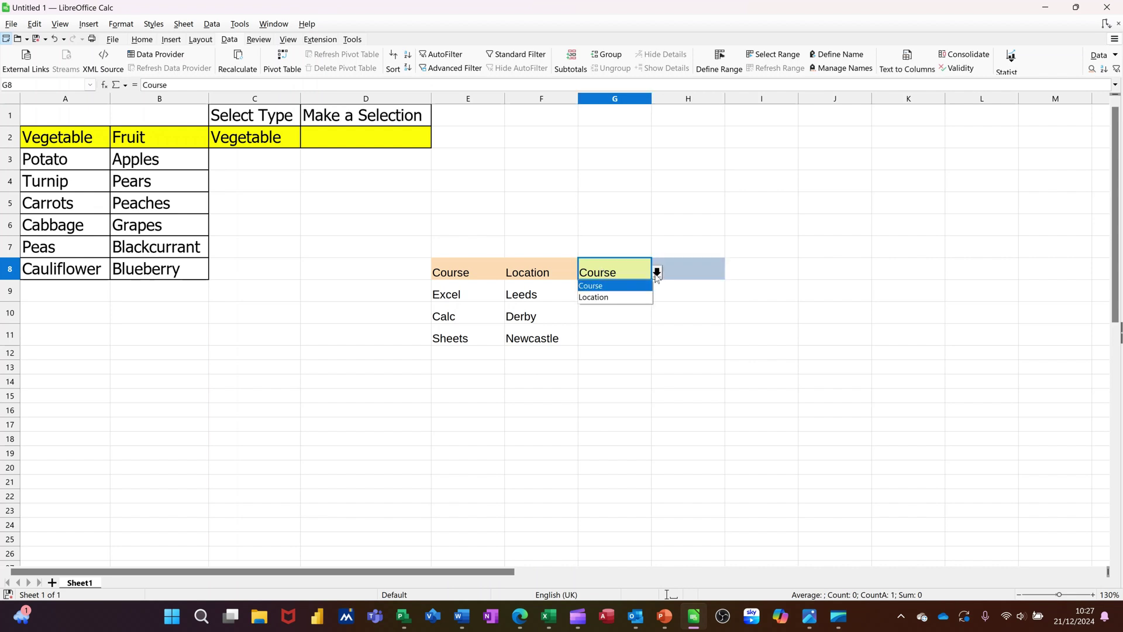
{"action": "left_click", "coordinate": [608, 297]}
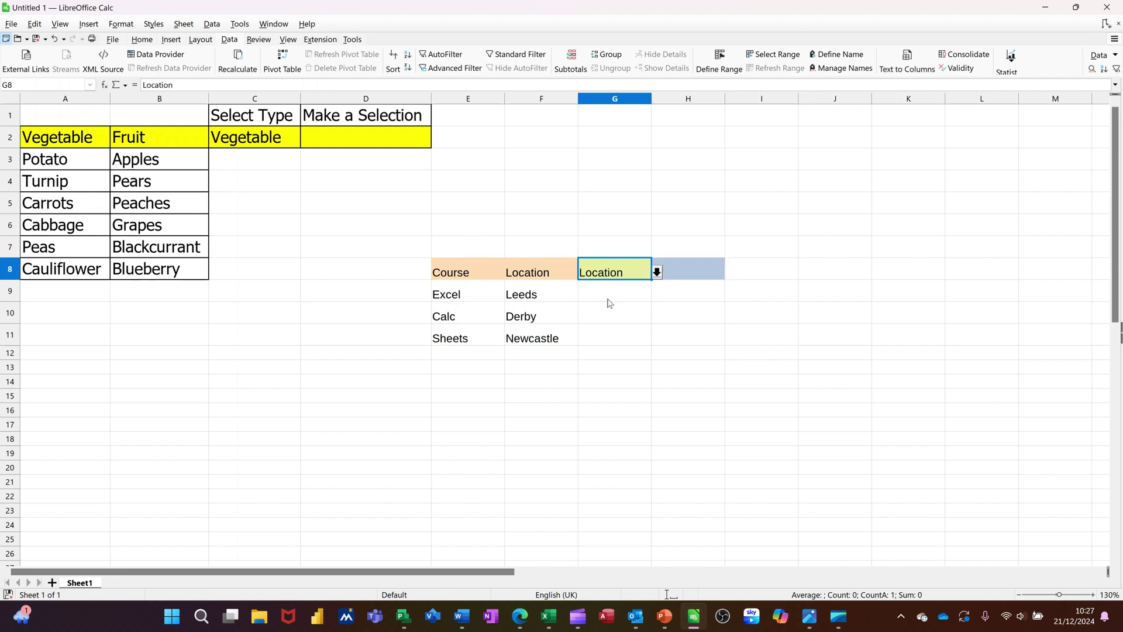
{"action": "left_click", "coordinate": [709, 277]}
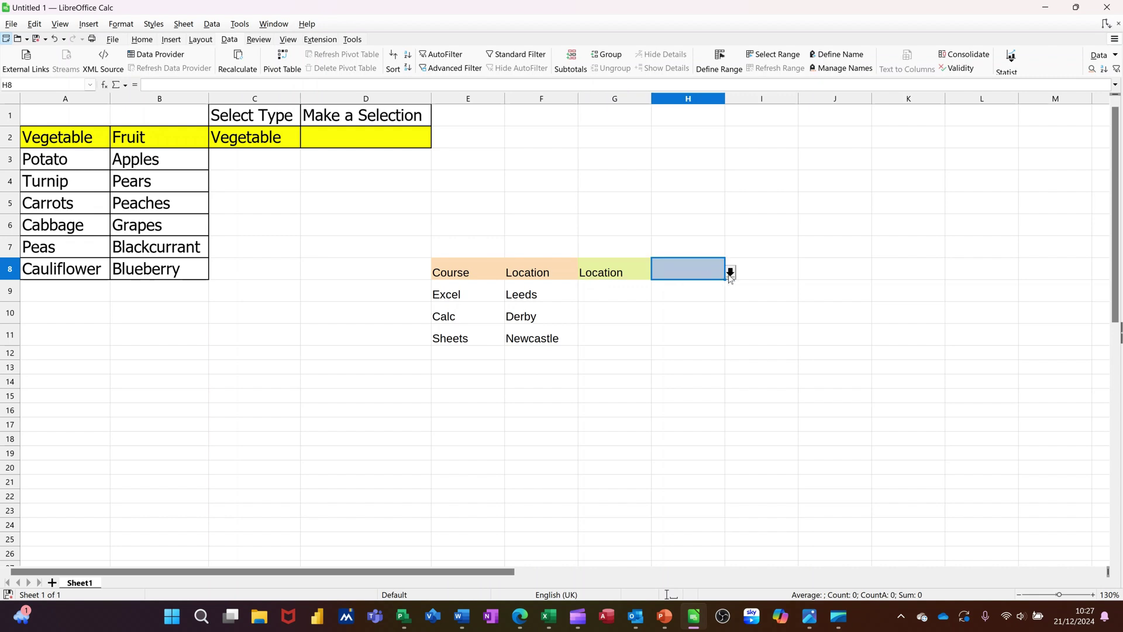
{"action": "left_click", "coordinate": [731, 273]}
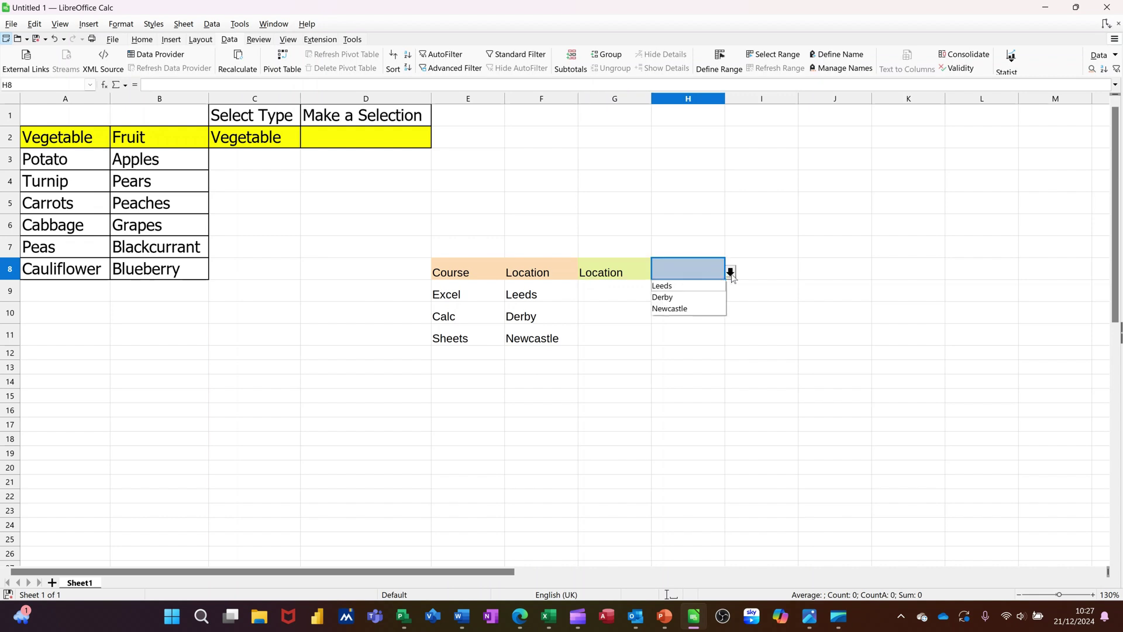